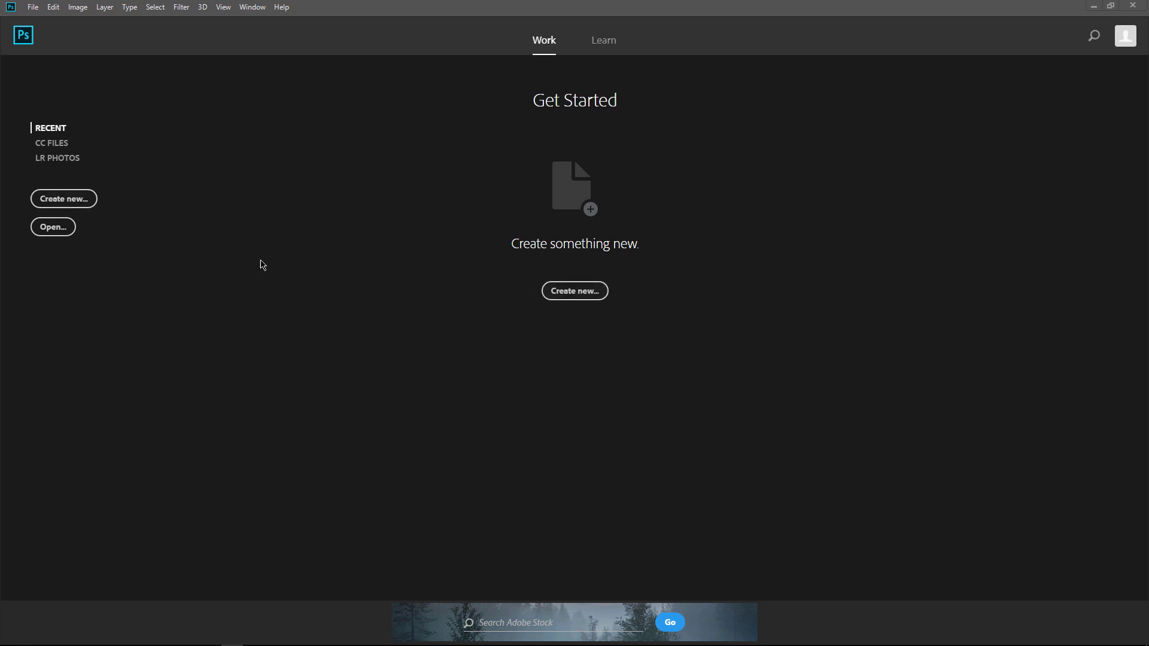
- Start a new document to bring up its preset and size settings
click(32, 7)
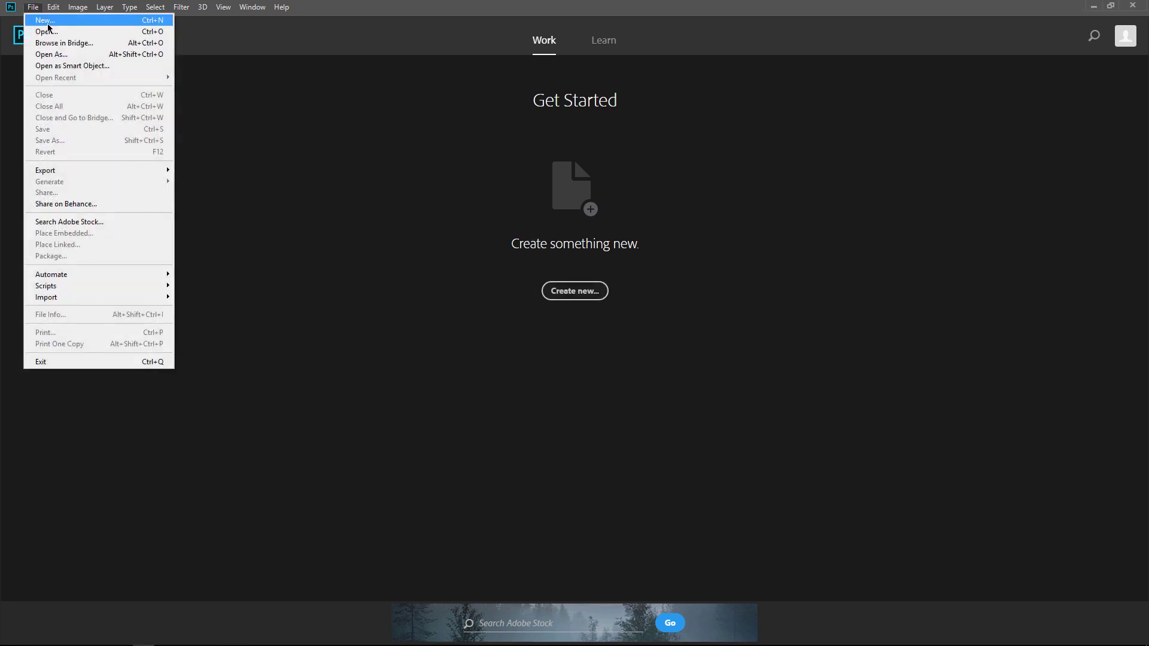
click(347, 395)
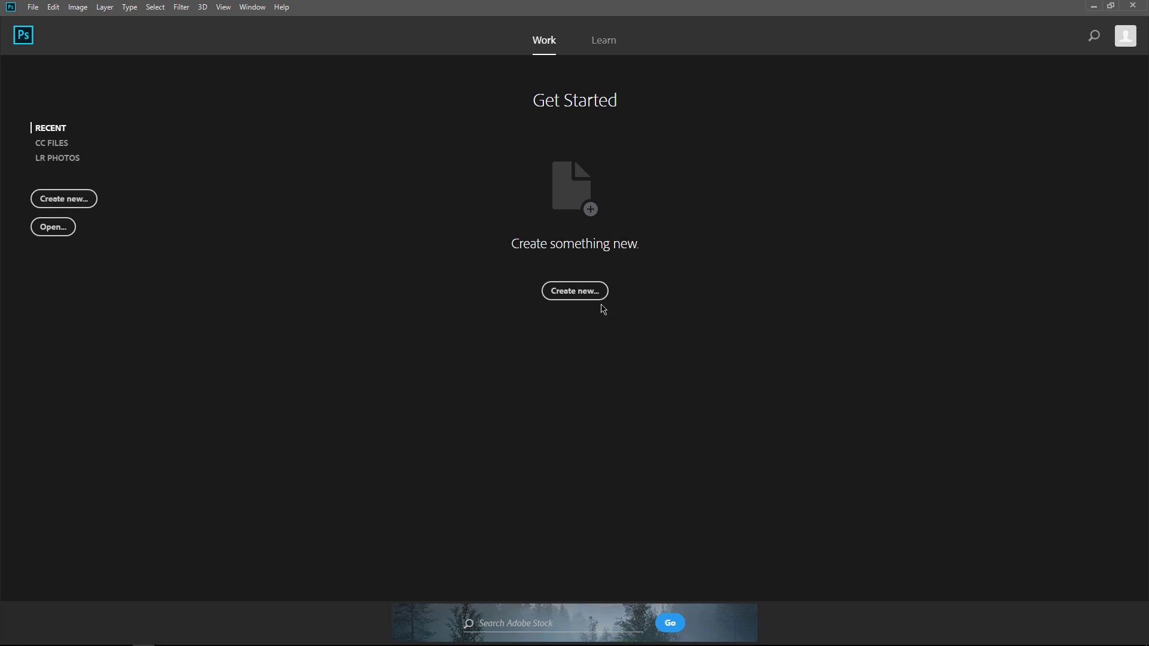
click(34, 7)
click(43, 23)
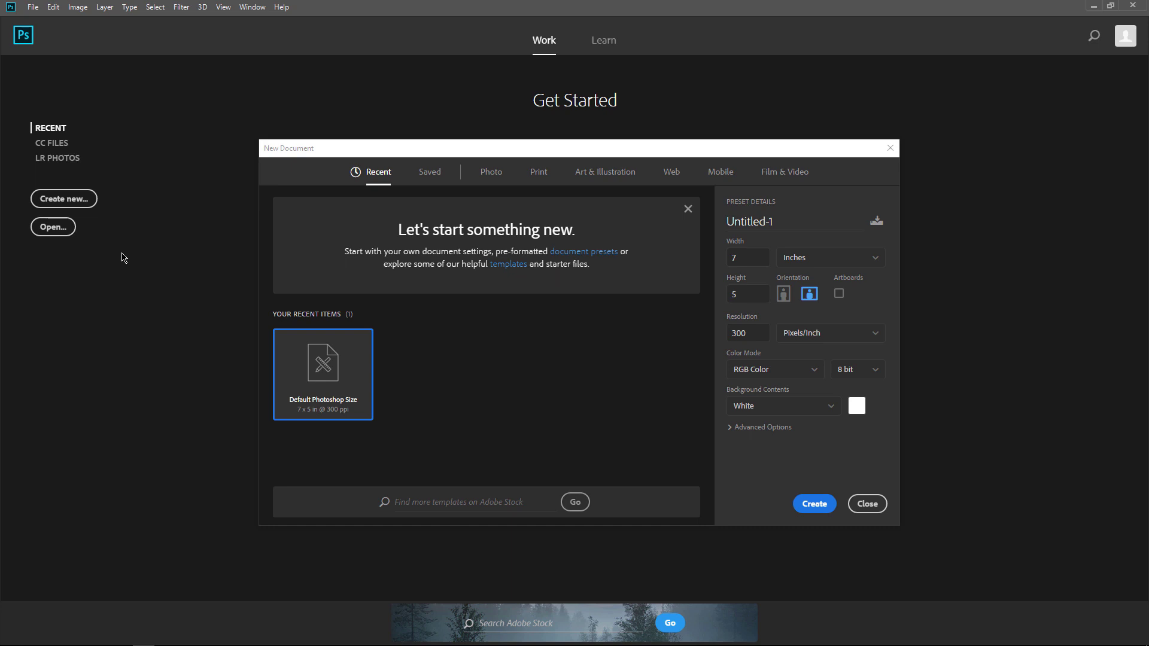
- Browse the Photo, Print and Art & Illustration document presets, and expand the full list of Photo presets
click(491, 173)
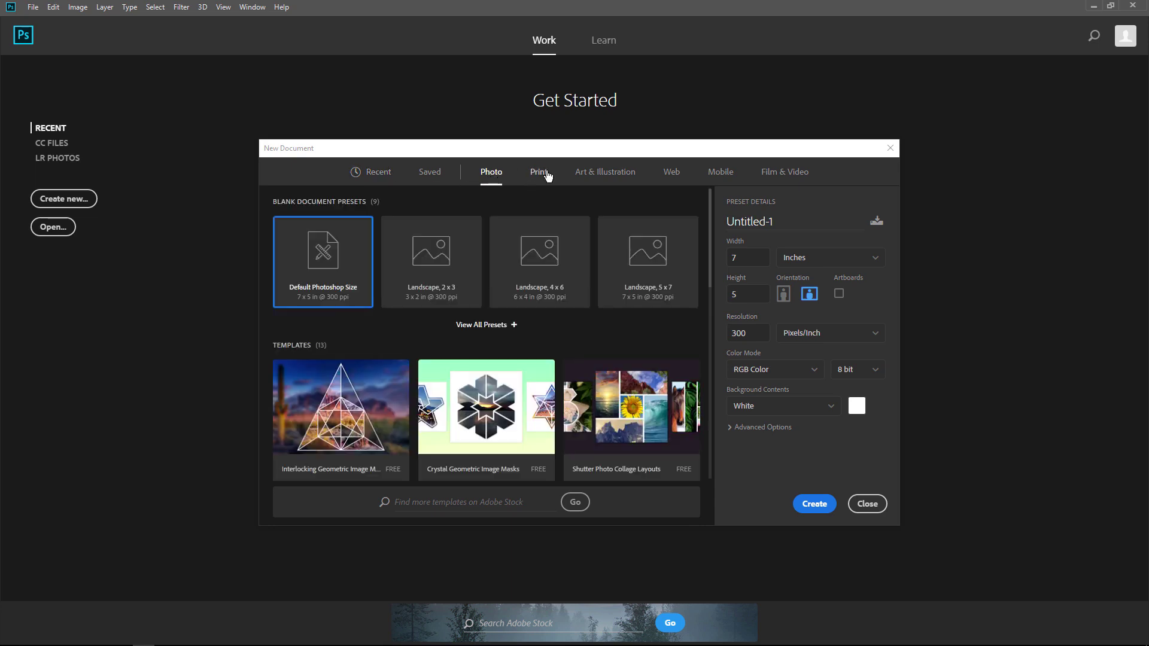
click(538, 173)
click(584, 173)
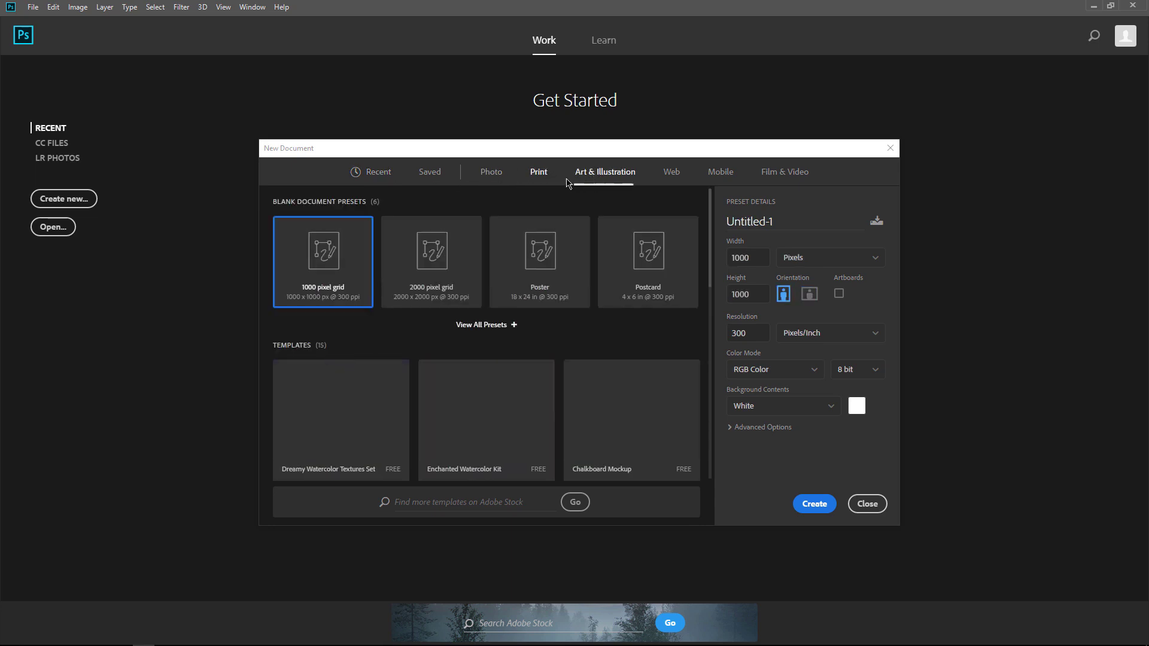
click(488, 183)
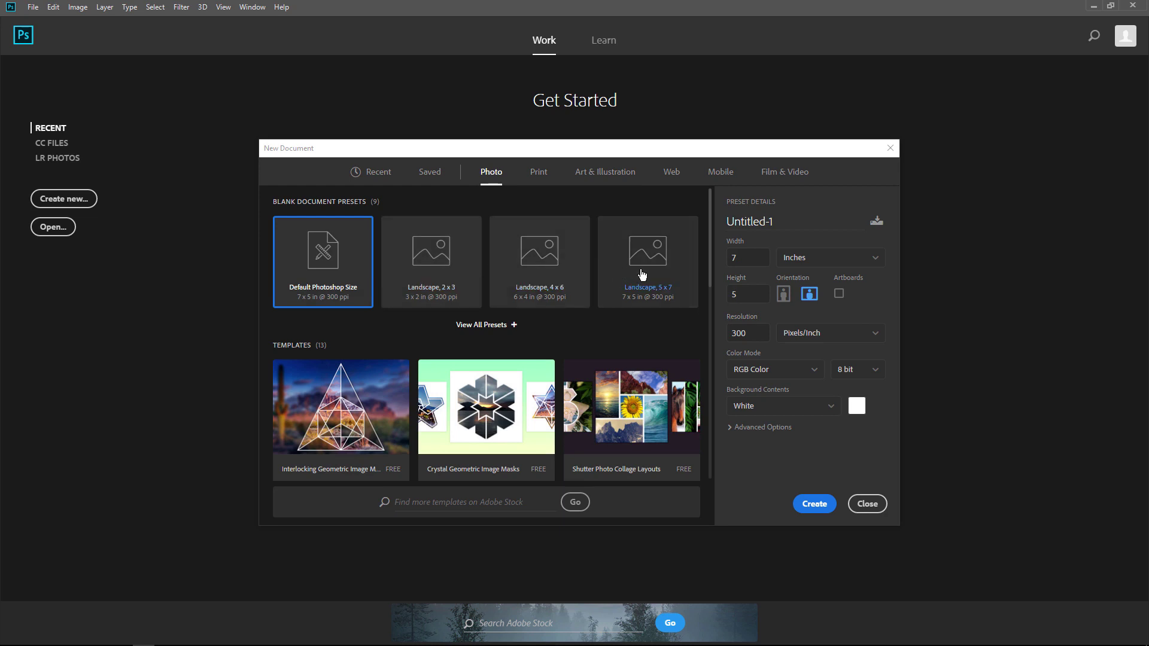
click(501, 326)
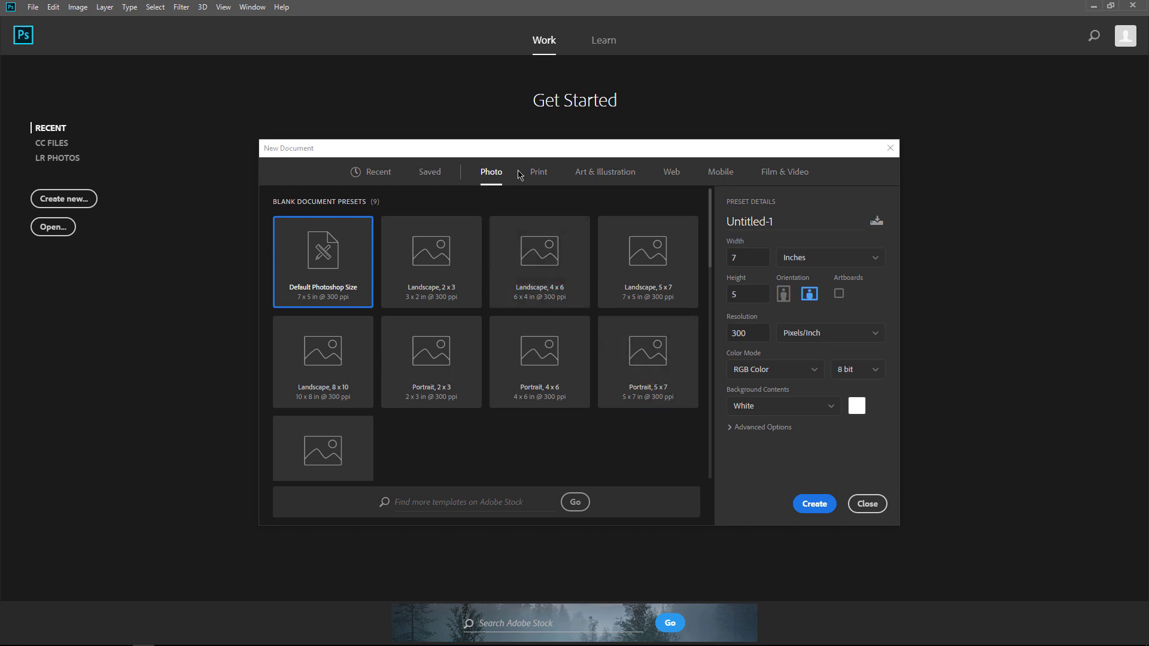
- Expand the full list of Print presets and choose the A3 preset
click(538, 175)
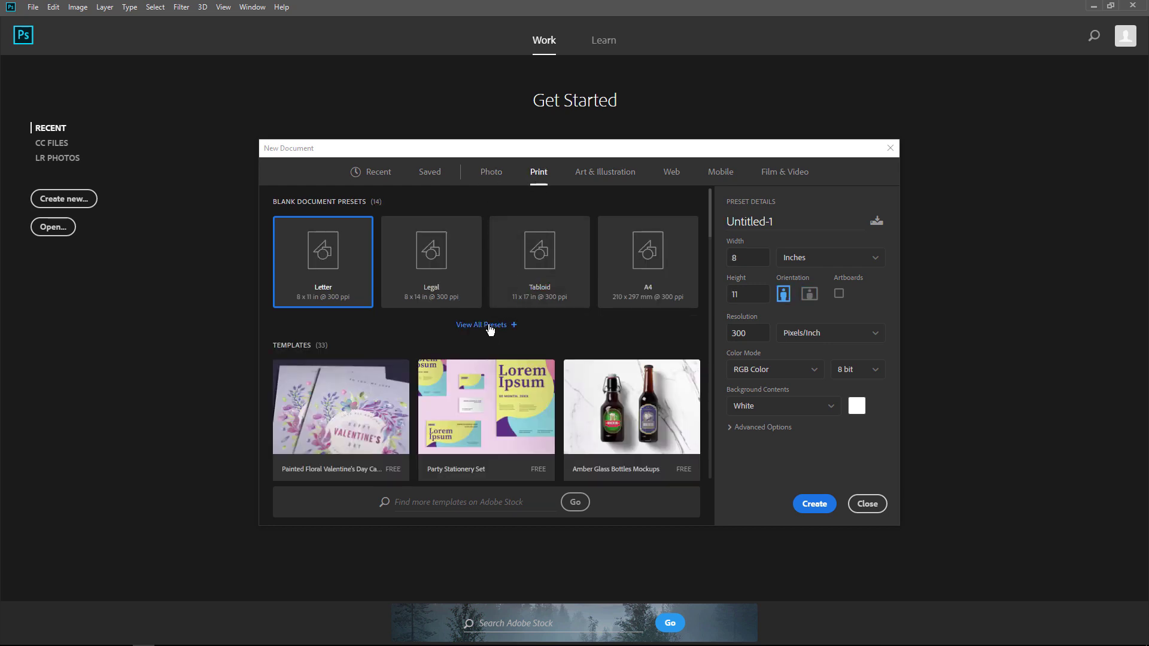
click(490, 326)
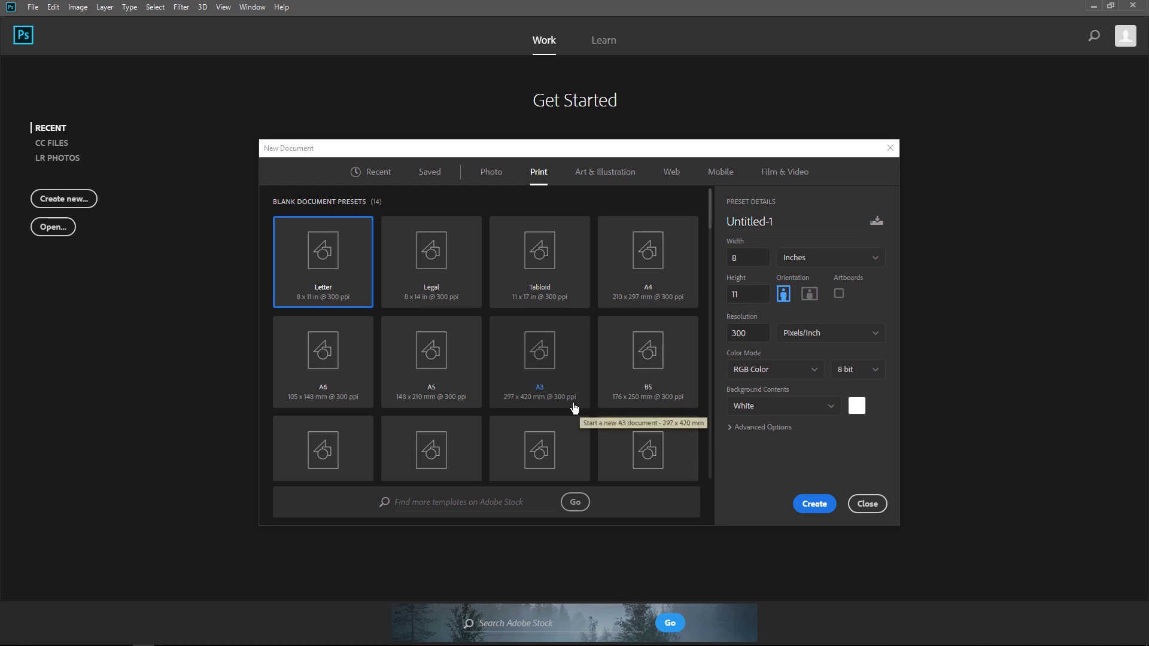
scroll(566, 419, down, 3)
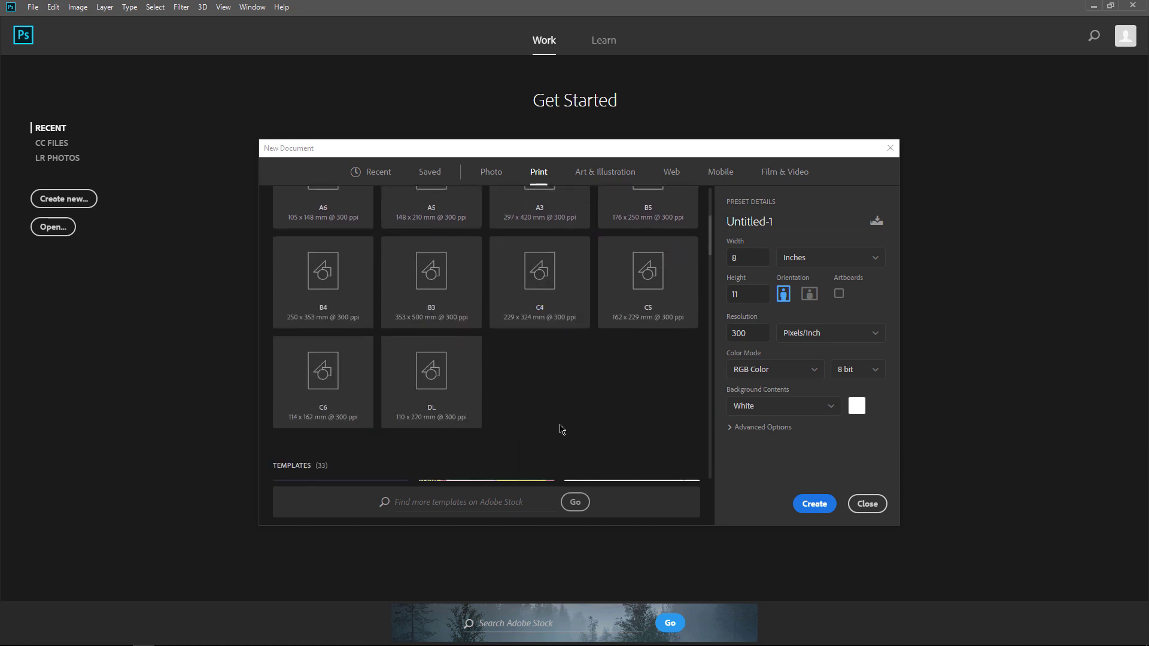
scroll(510, 395, up, 3)
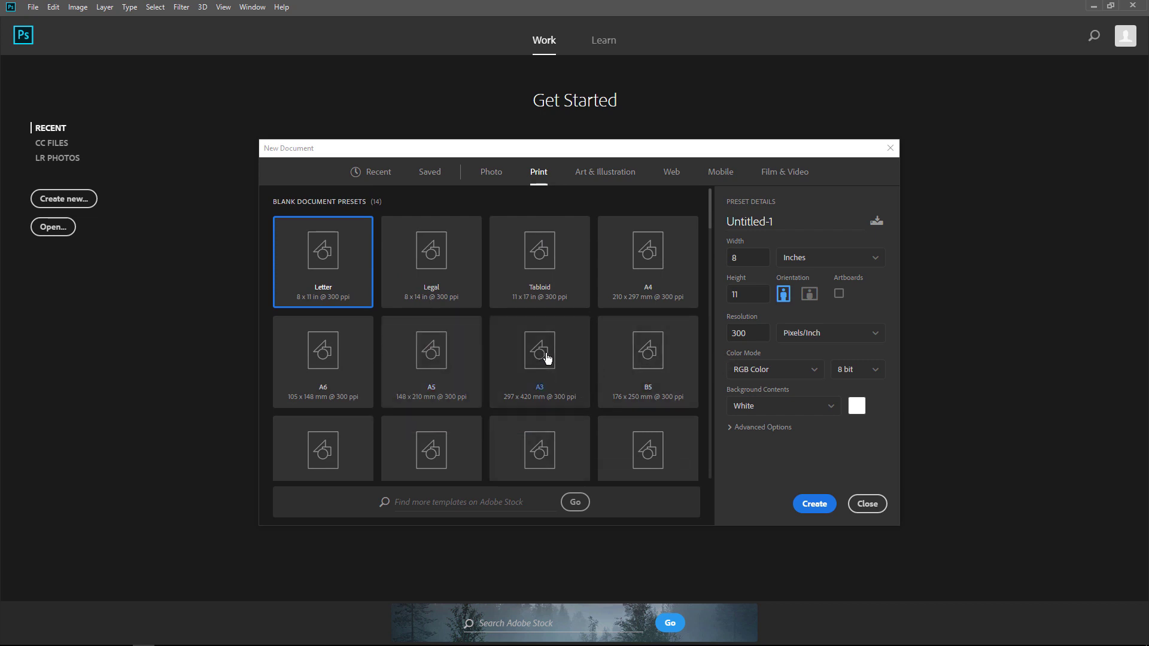
click(539, 377)
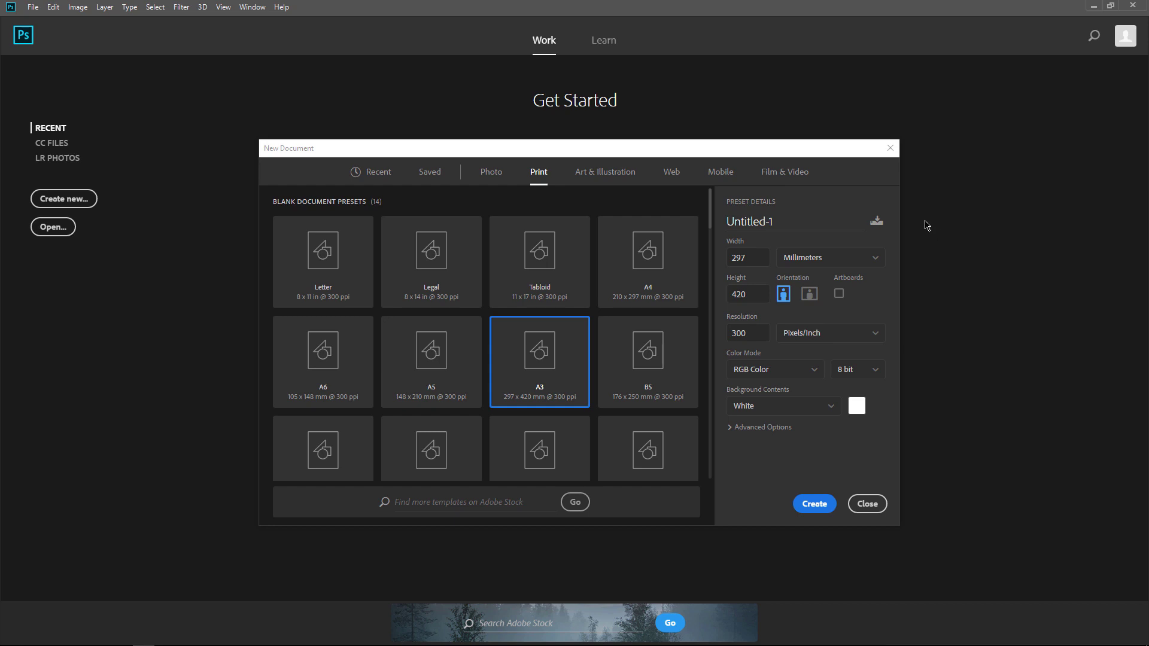
- Compare all the Film & Video presets, including UHDTV/4K 2160p, and choose HDV/HDTV 720p
click(789, 172)
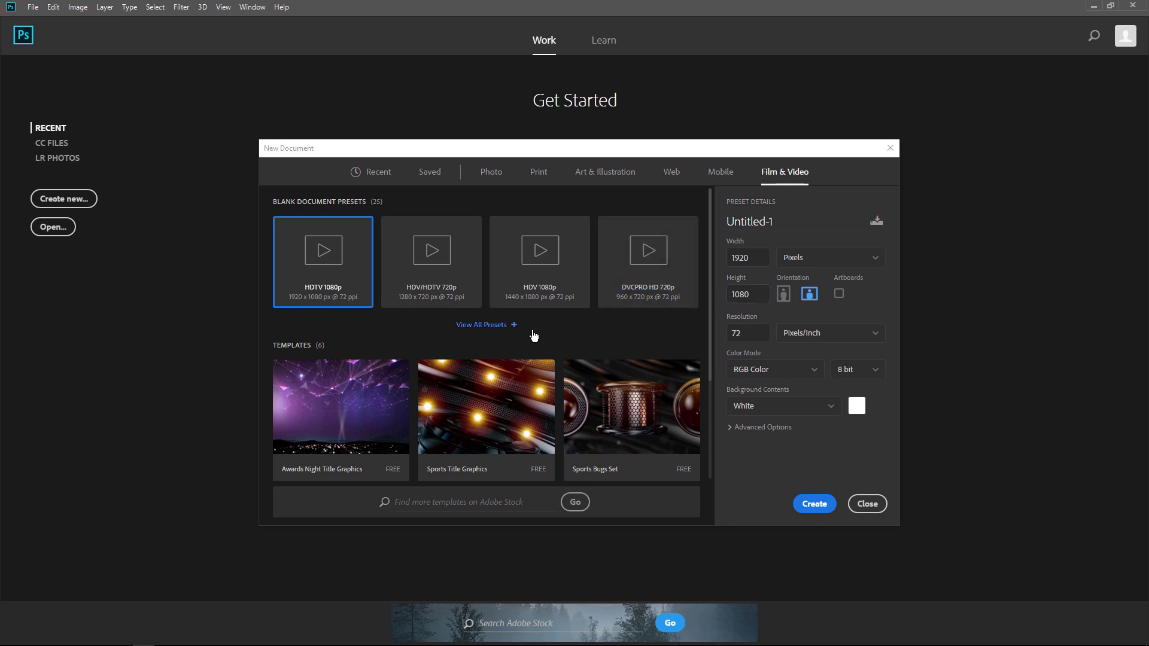
click(506, 325)
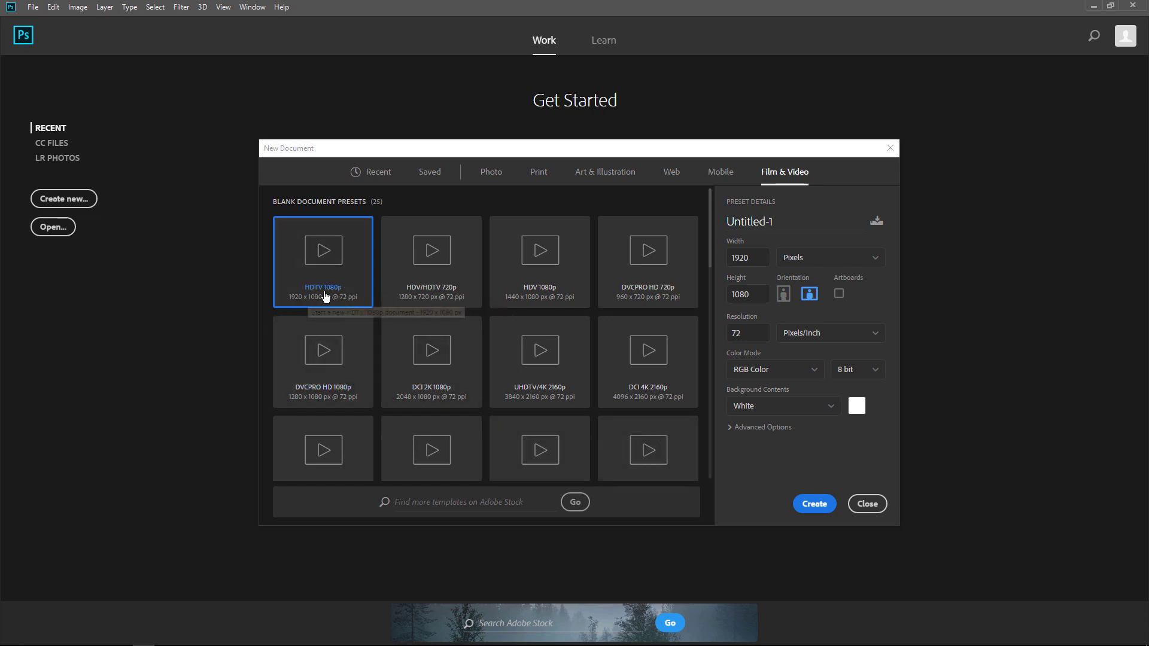
click(395, 279)
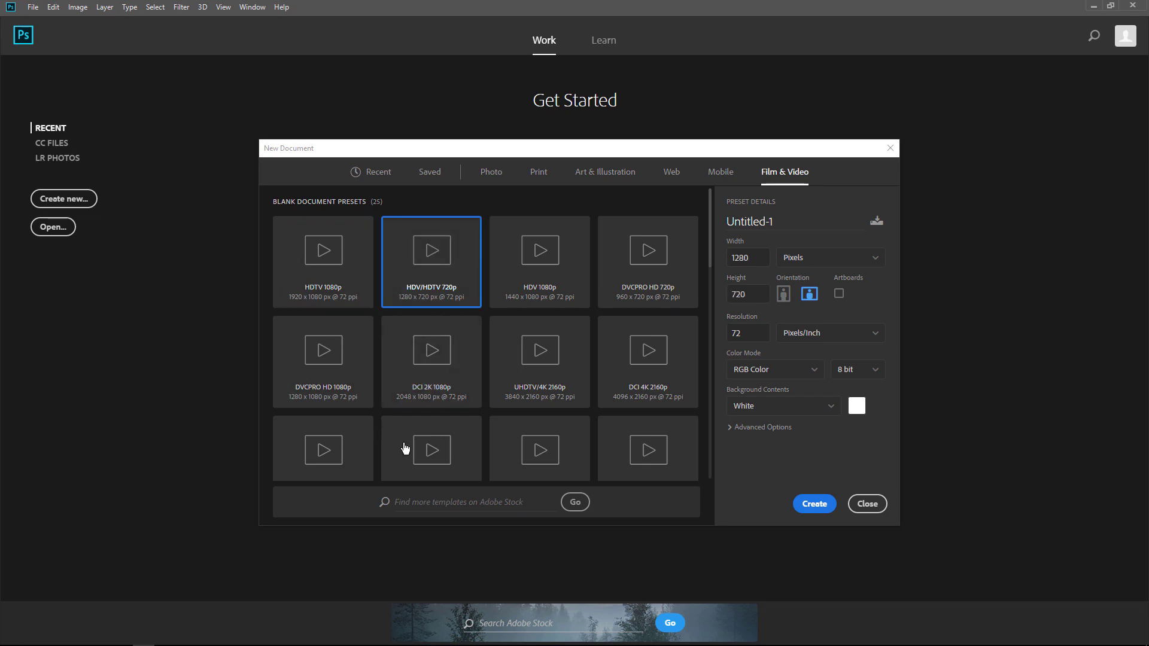
scroll(472, 457, down, 1)
click(543, 329)
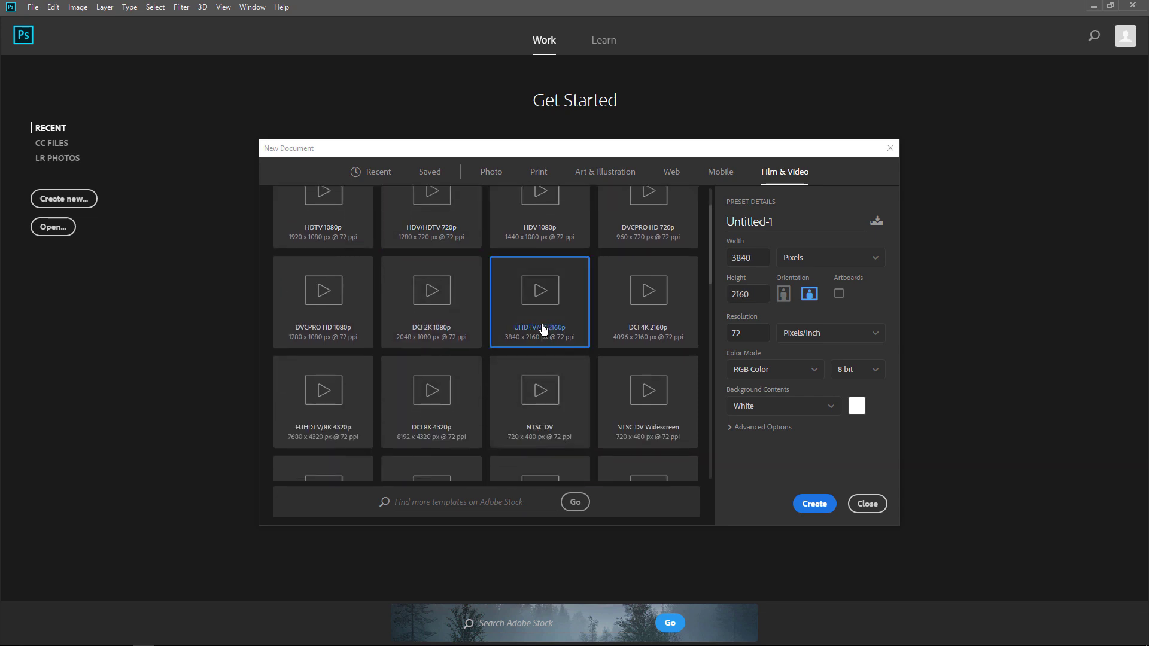
scroll(359, 270, up, 1)
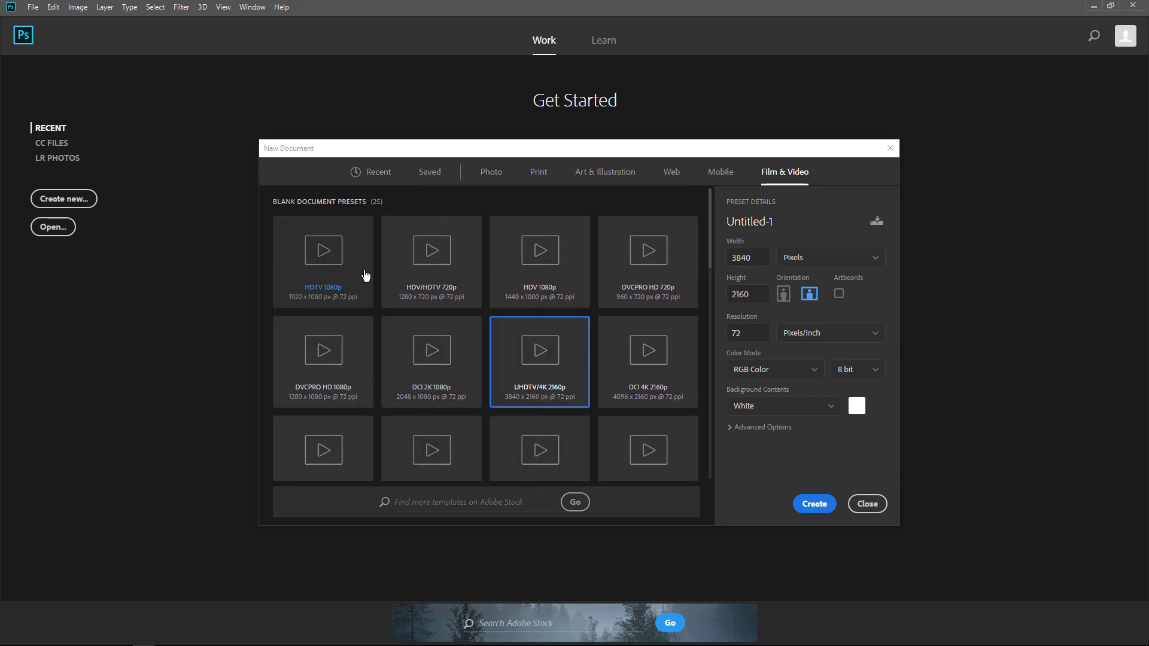
click(428, 252)
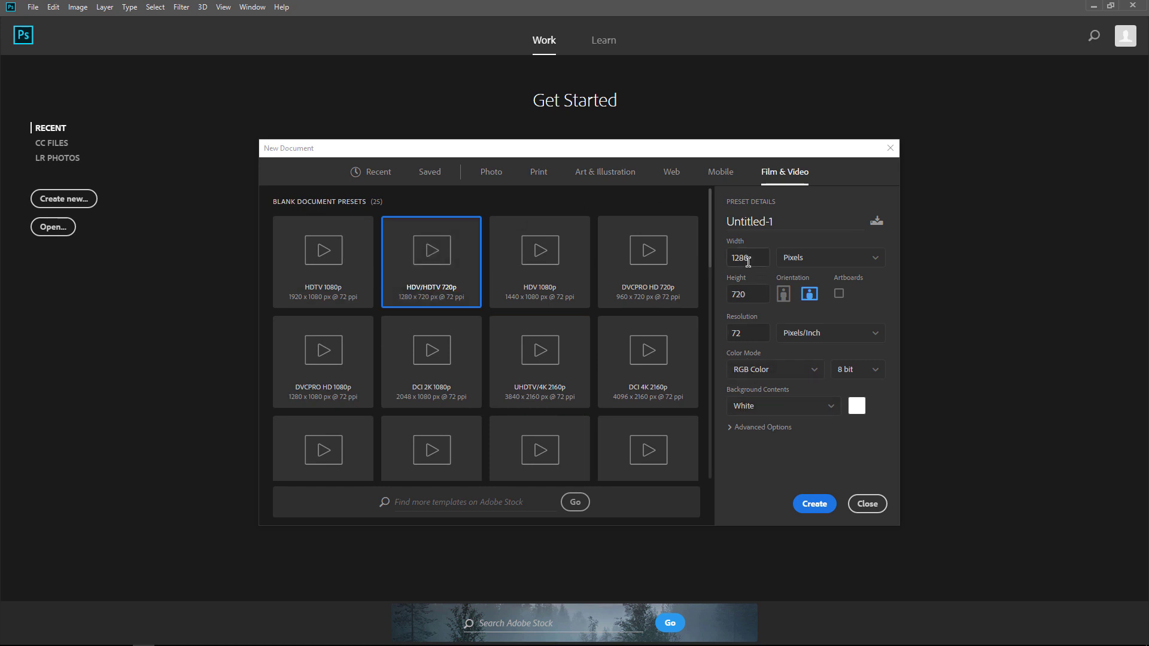
- Change the document units to centimeters and set the size to 60 wide by 90 high
double_click(749, 254)
click(744, 295)
click(754, 263)
click(808, 264)
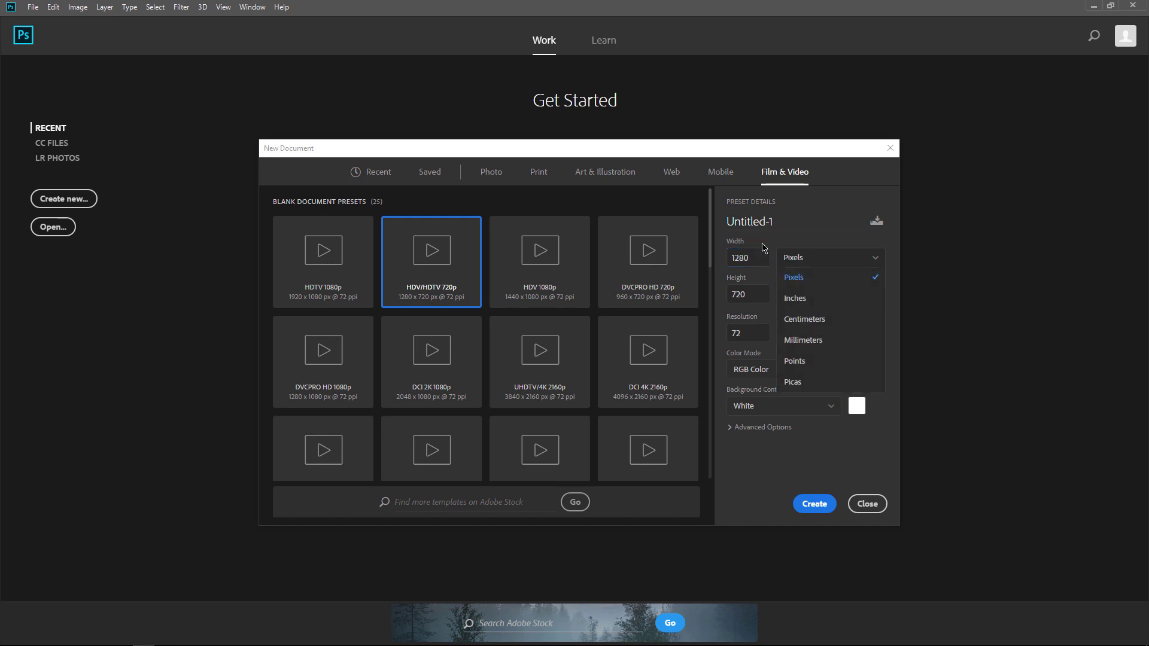
click(809, 321)
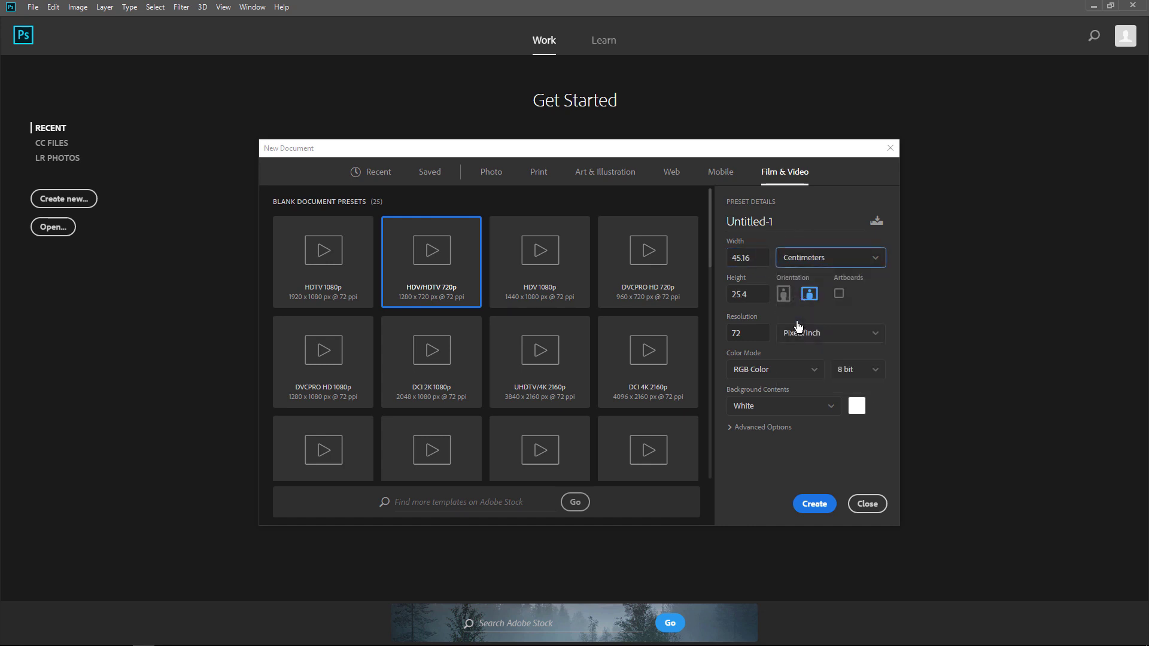
click(756, 258)
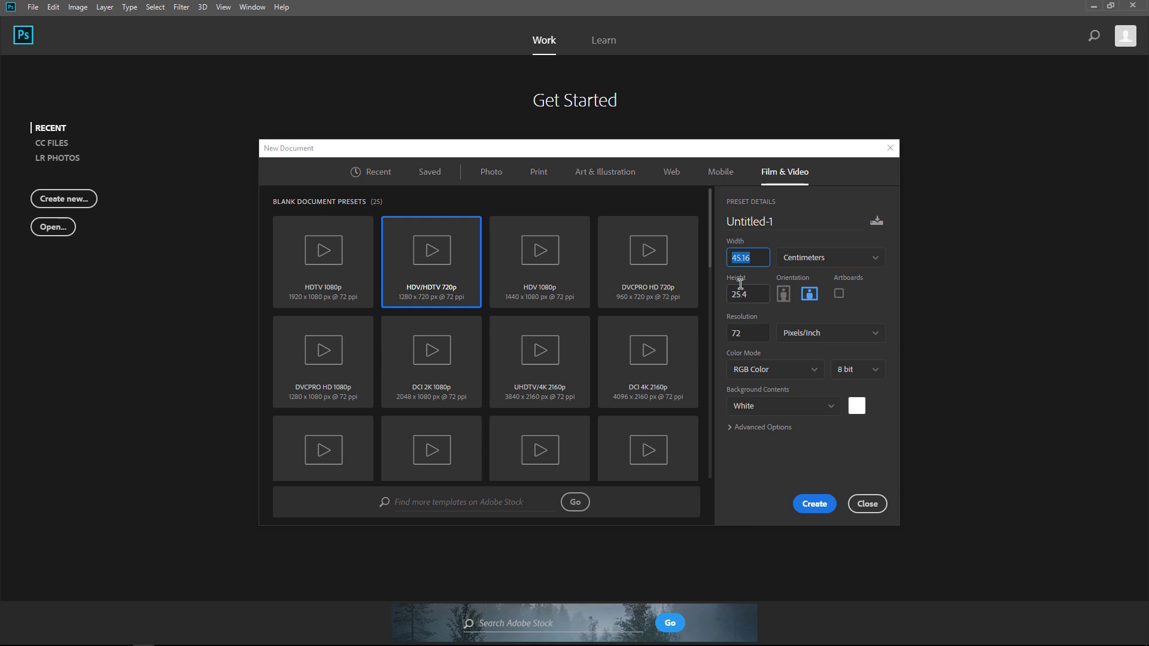
text(60)
click(740, 286)
text(90)
key(shift+Tab)
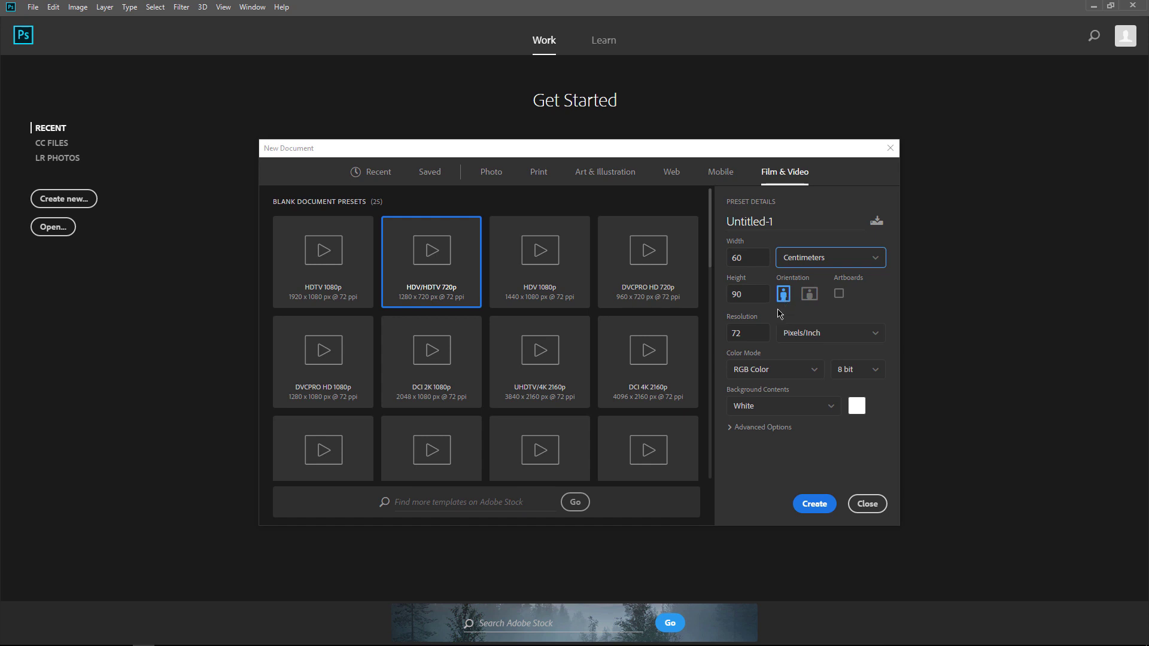
- Try the landscape orientation, return to portrait, and create the document
click(813, 292)
click(787, 295)
click(814, 505)
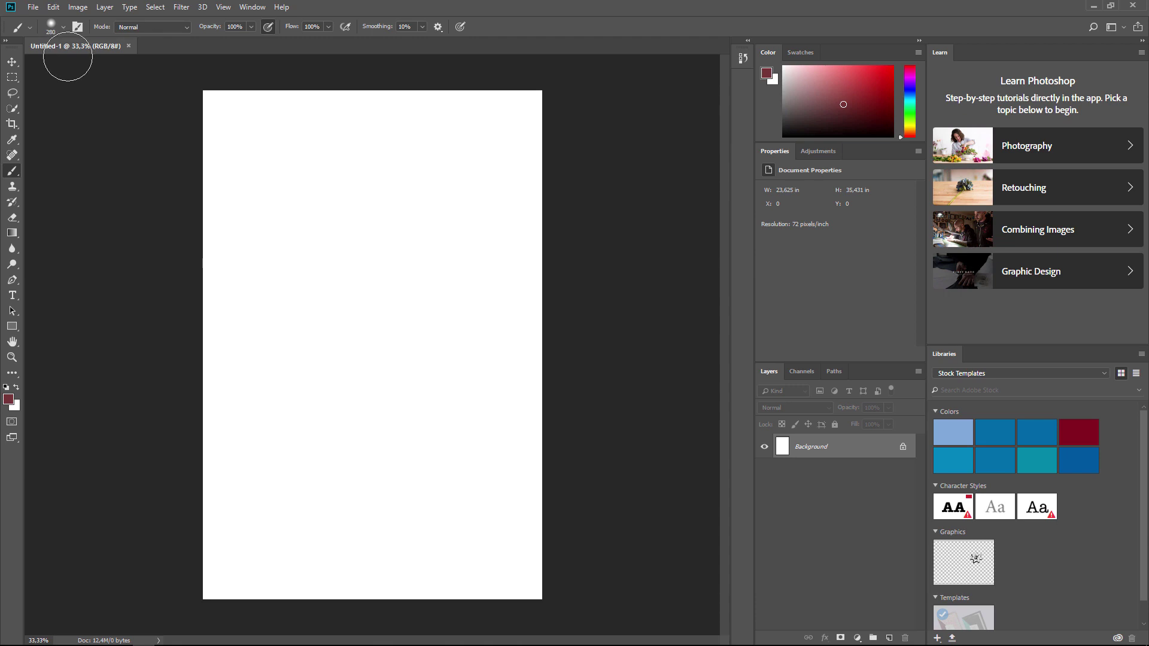
- Switch to the CAPITULO_1 folder in File Explorer and open the image 5 in Photoshop as its own document
key(alt+Tab)
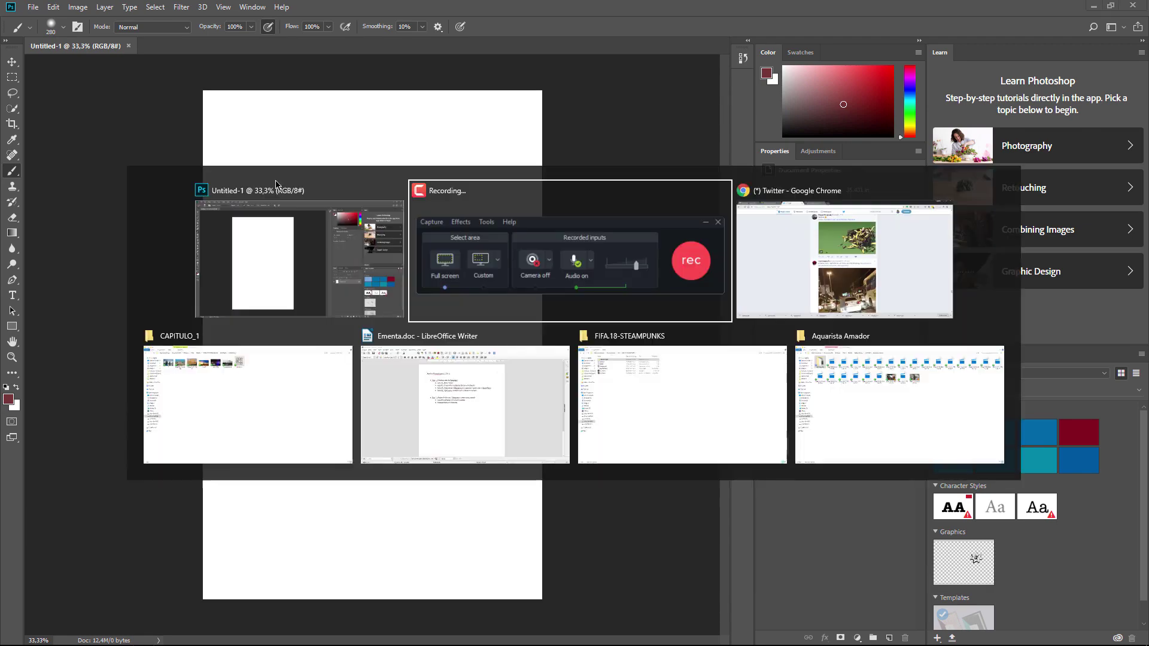
key(Tab)
key(Tab)
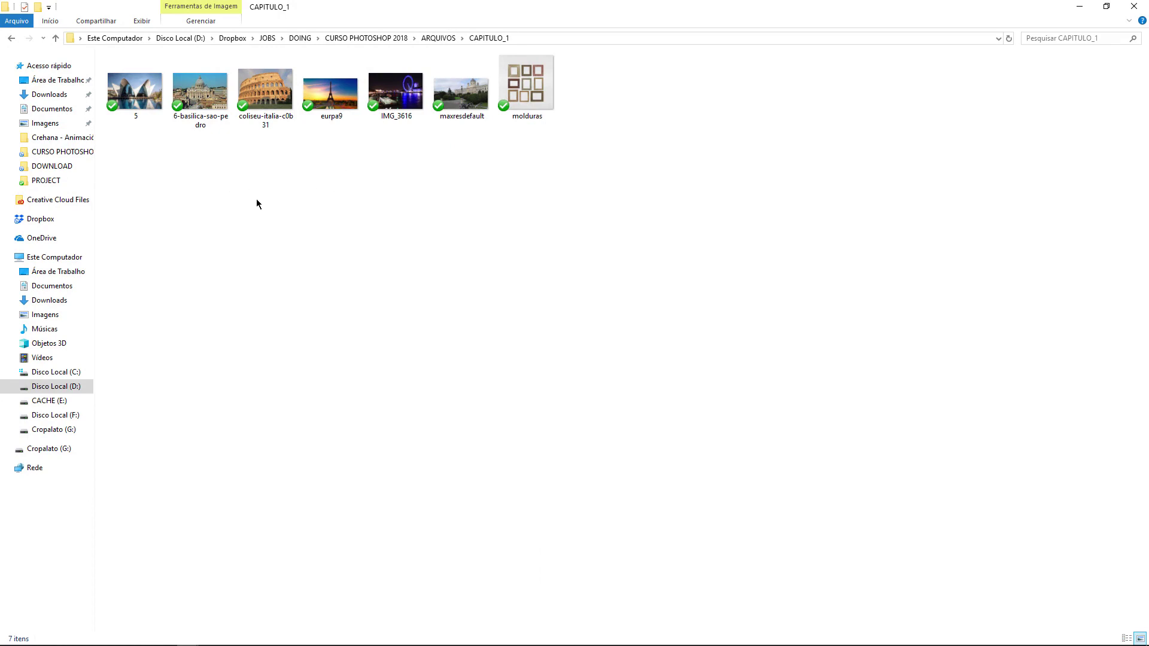
click(135, 102)
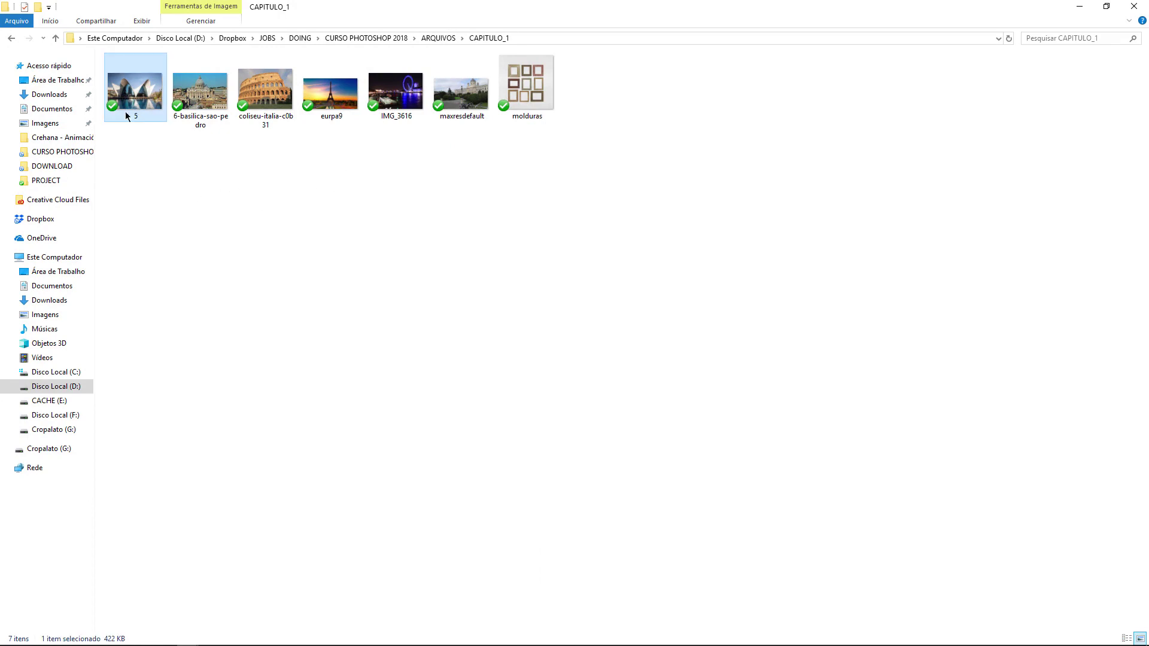
drag(147, 104, 326, 46)
key(alt+Tab)
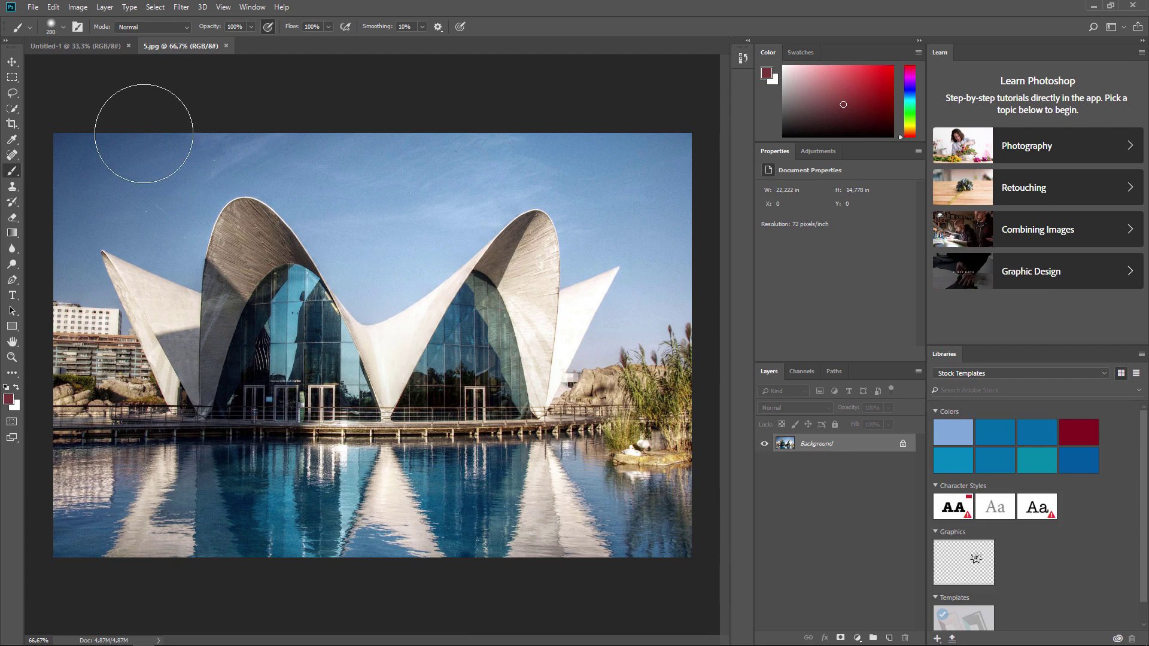
- Magnify the screen to 200% to show the document tabs, close 5.jpg, restore 100% magnification and close Untitled-1
key(super+plus)
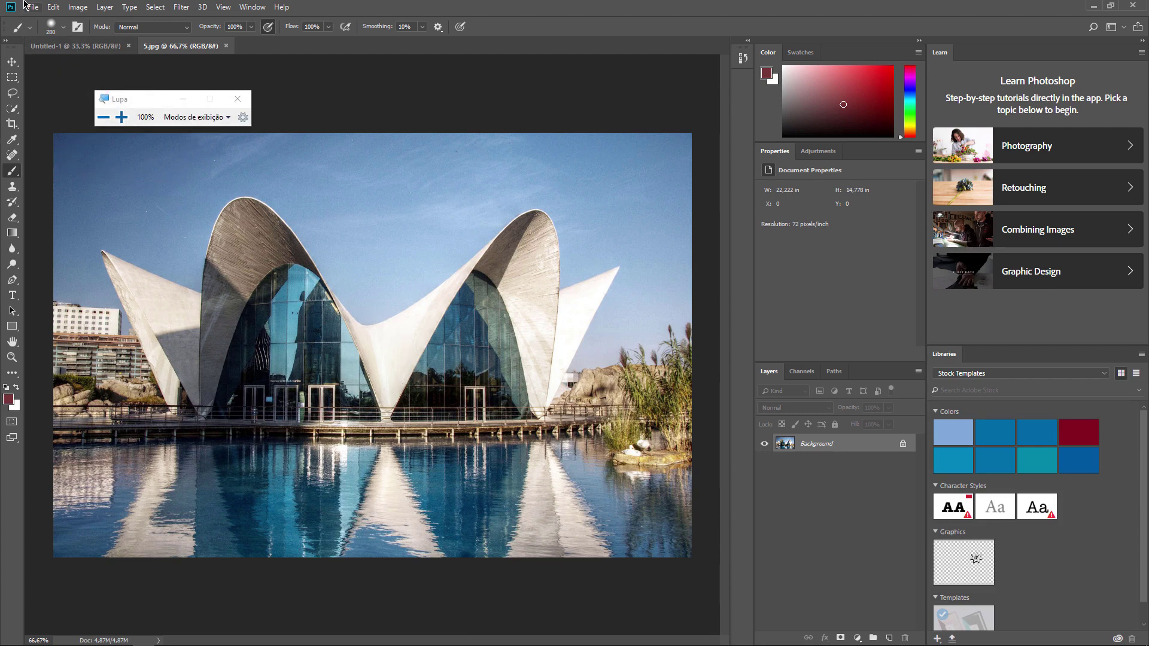
key(super+plus)
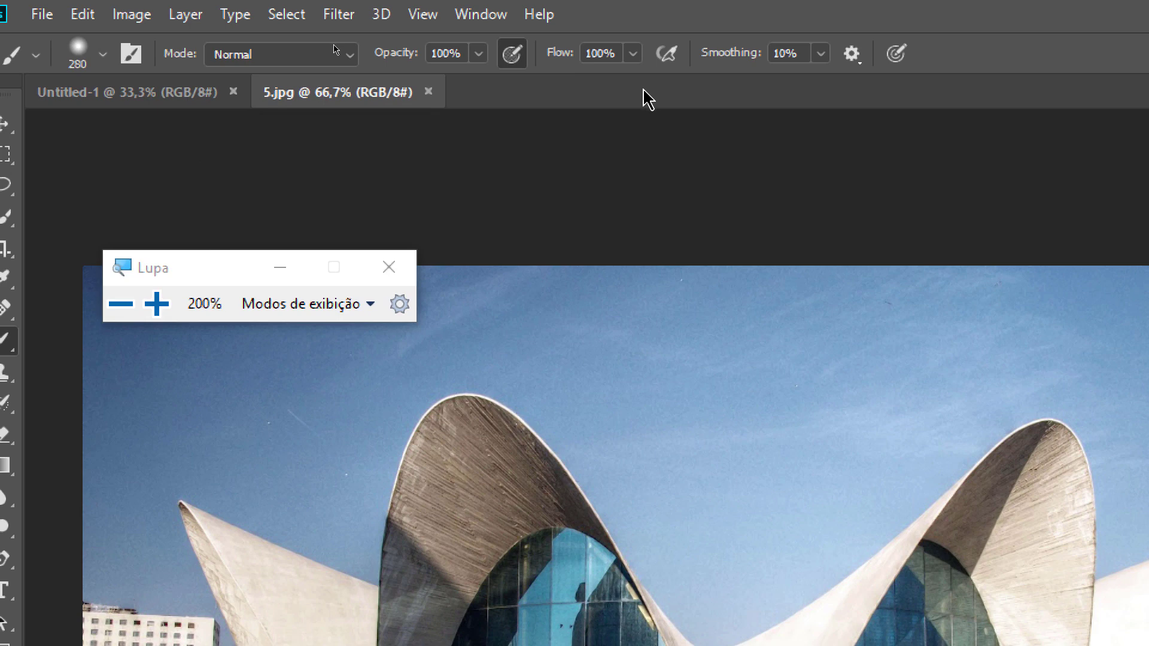
click(427, 92)
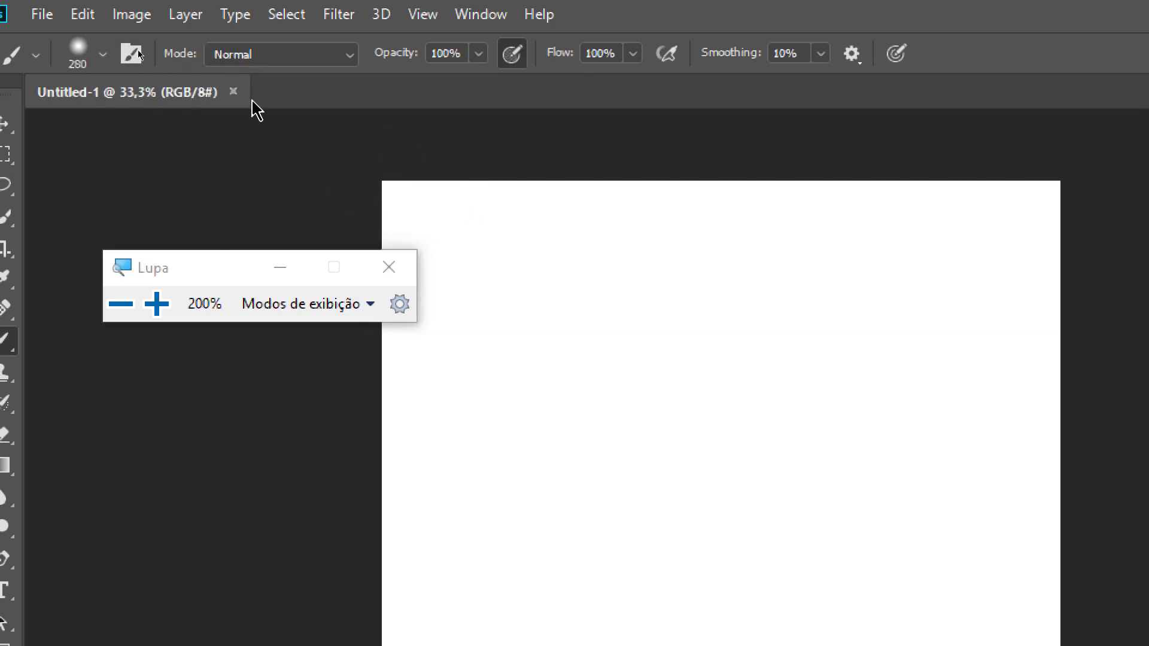
key(super+minus)
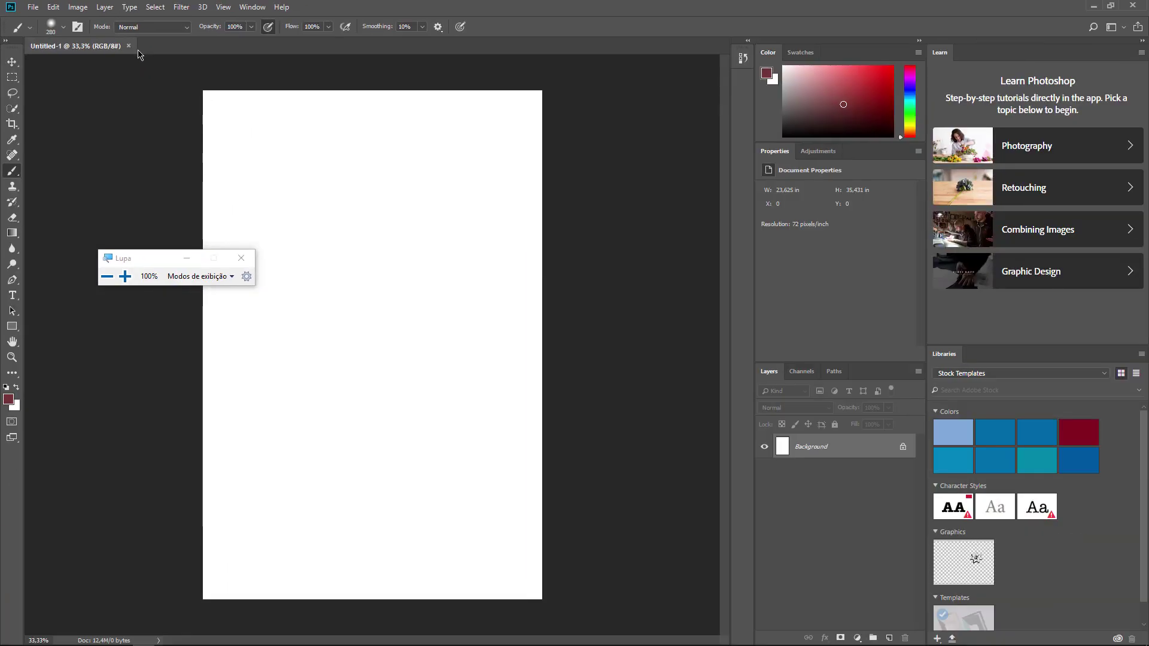
click(128, 47)
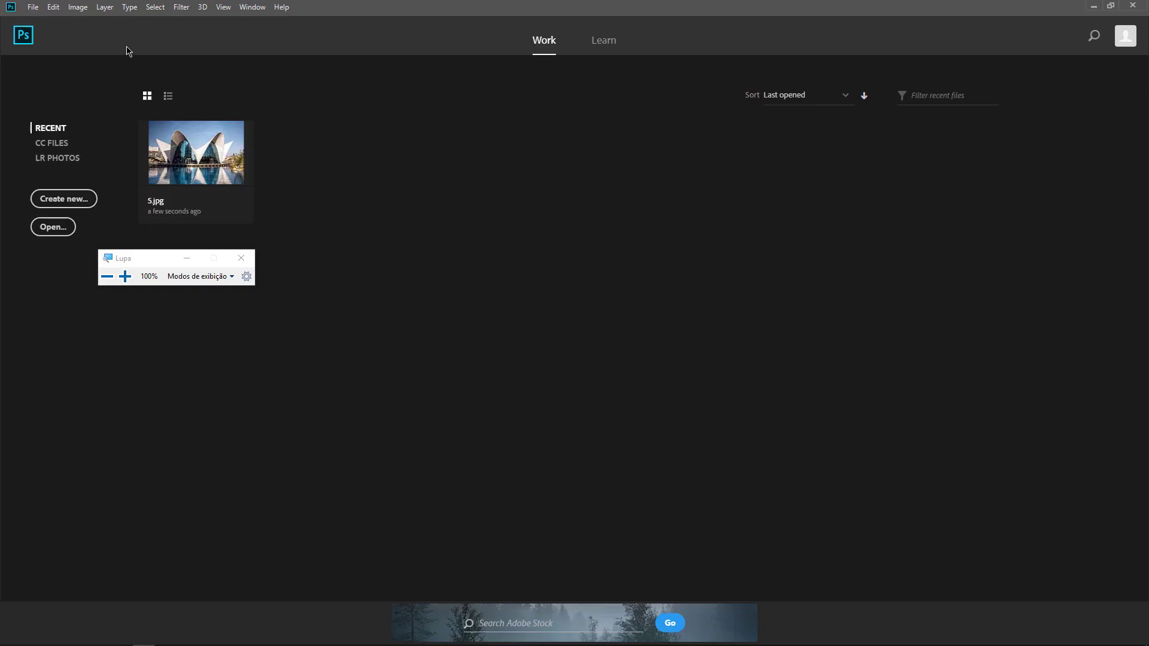
- Switch to the CAPITULO_1 folder in File Explorer and open coliseu-italia-c0b31 with Adobe Photoshop CC 2018
key(super+Tab)
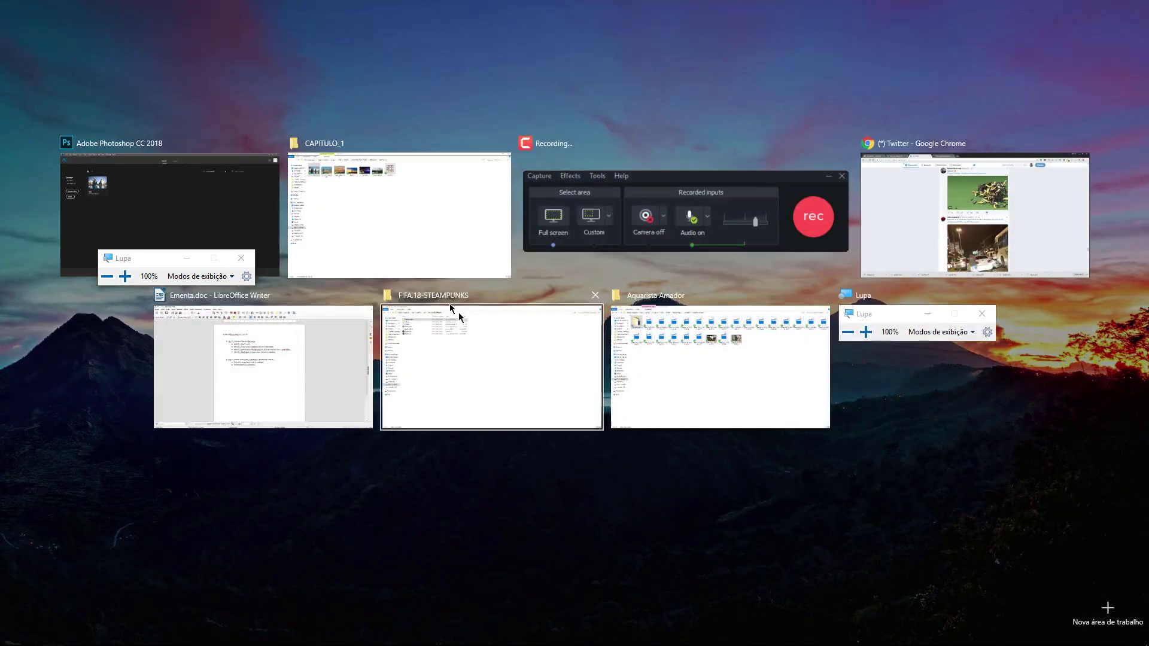
click(374, 224)
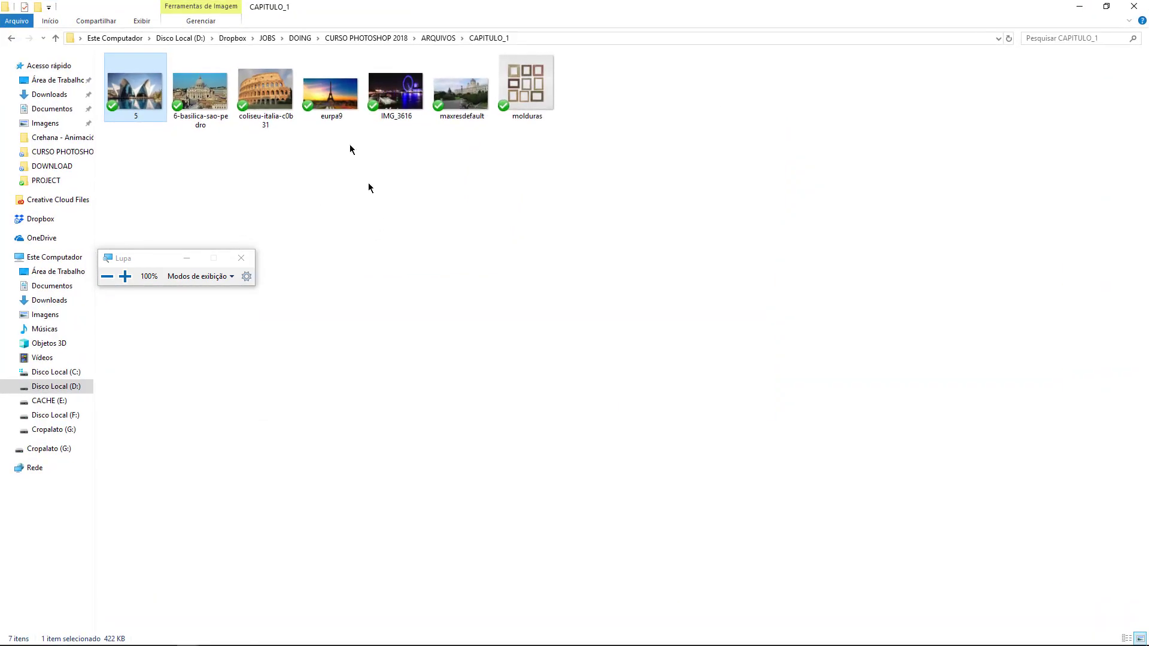
double_click(251, 94)
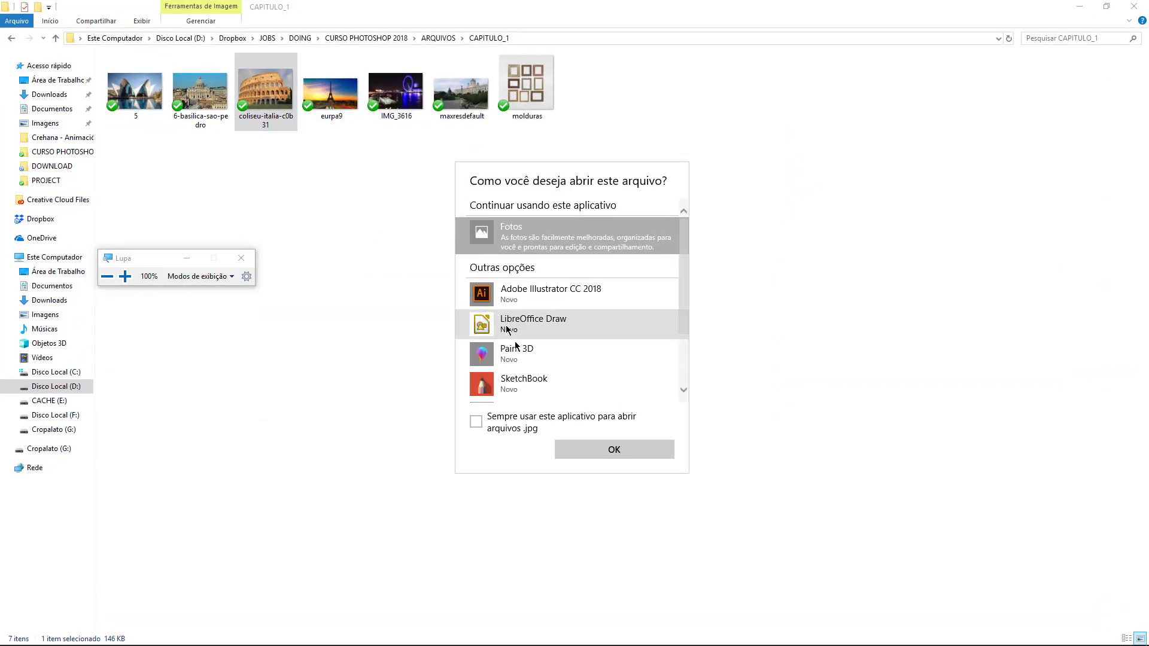
scroll(683, 359, down, 3)
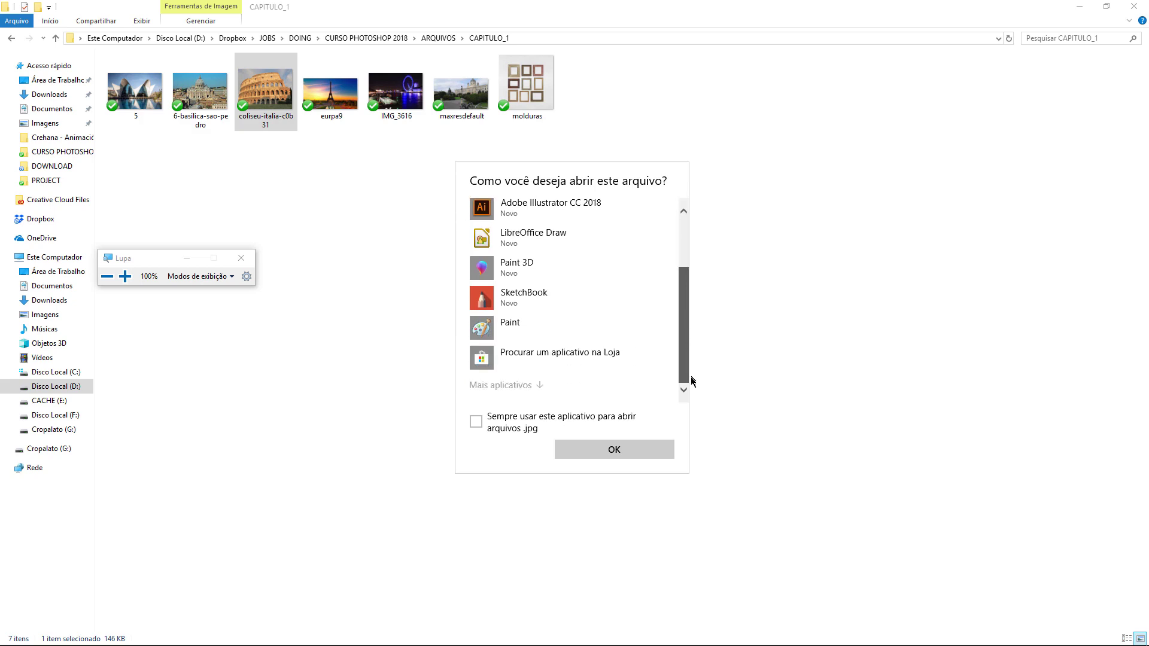
click(534, 388)
drag(682, 259, 662, 326)
click(571, 276)
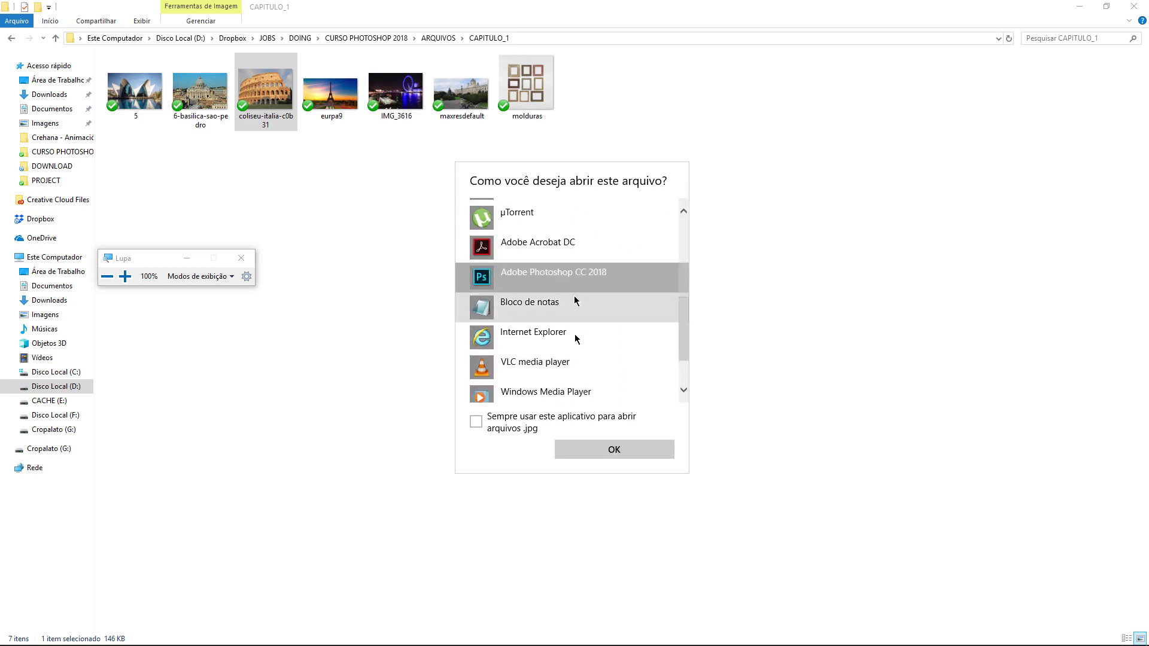
click(598, 457)
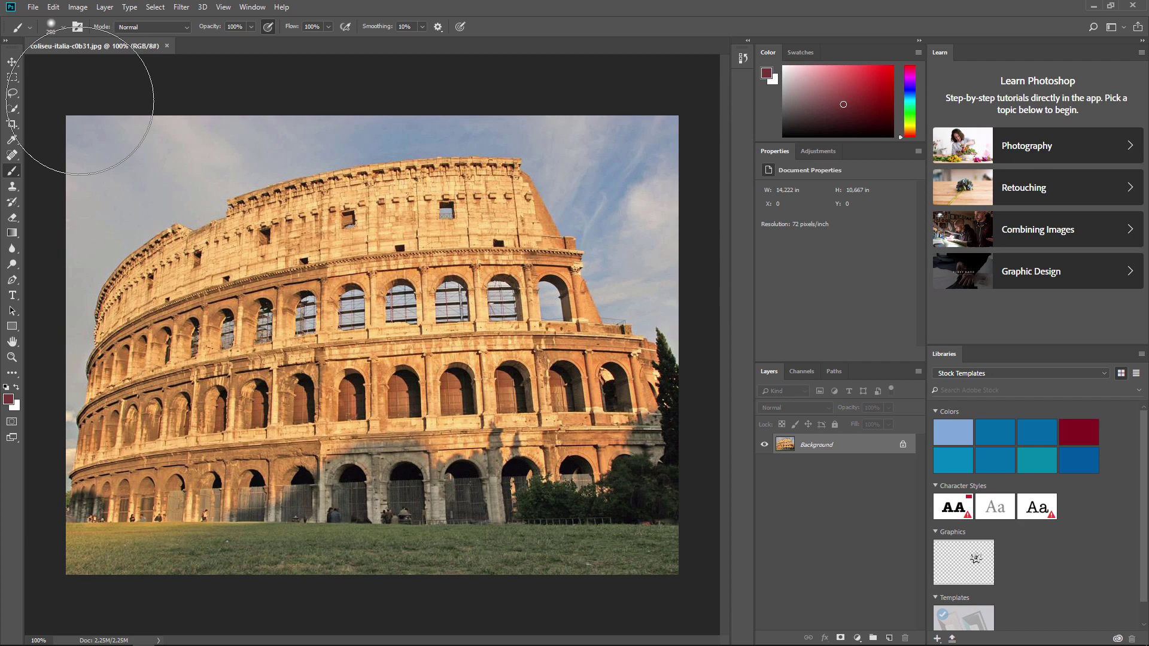
- Save the Colosseum image in CAPITULO_1 as a Photoshop PSD file named exemplo
click(30, 6)
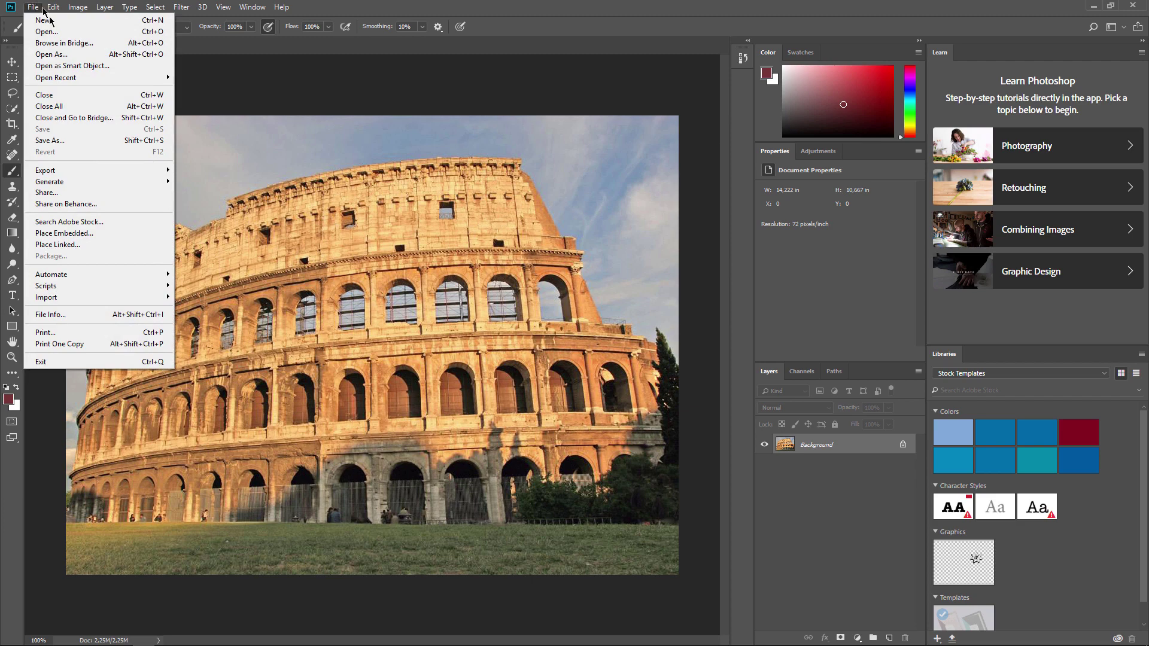
mouse_move(33, 8)
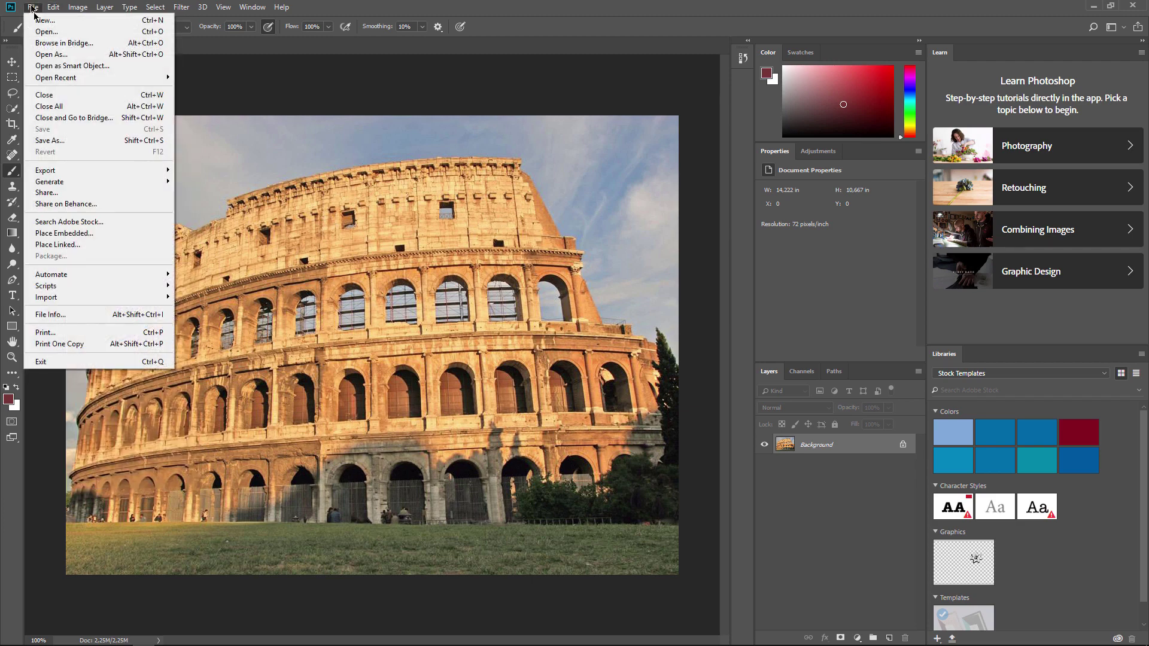
click(67, 143)
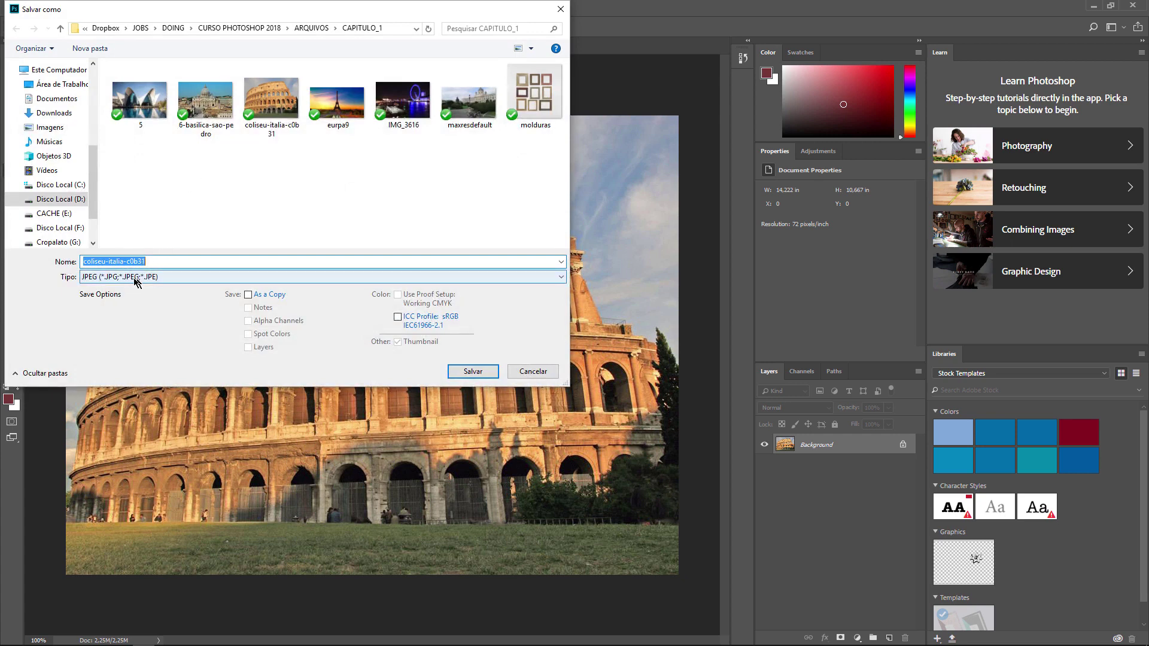
click(117, 278)
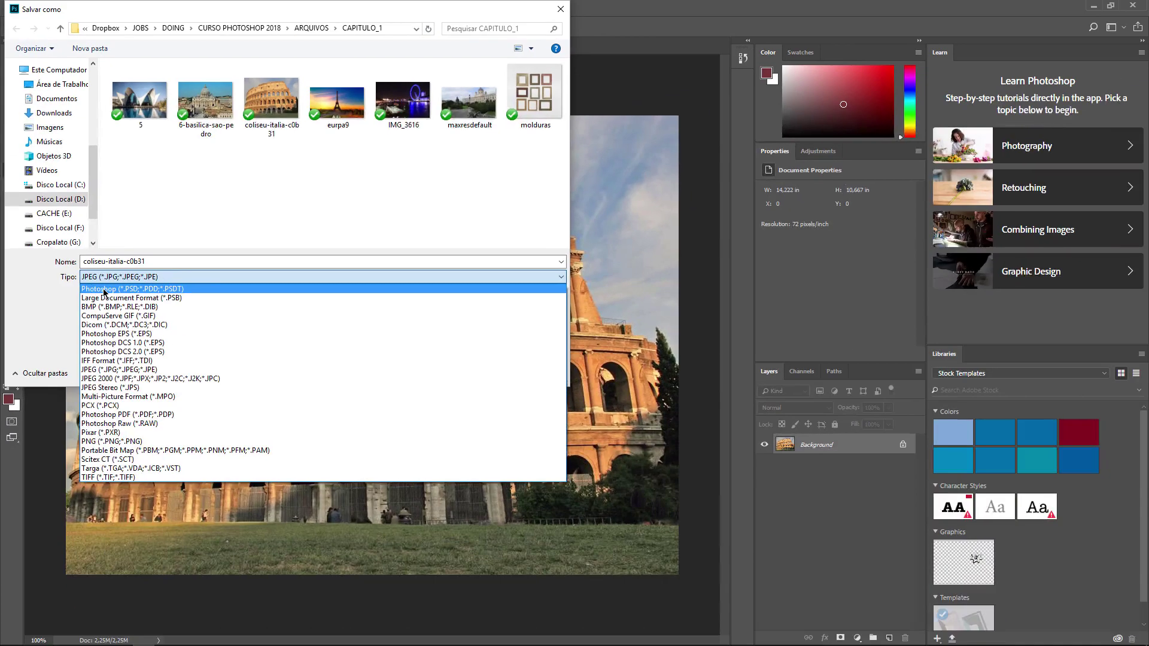
click(103, 290)
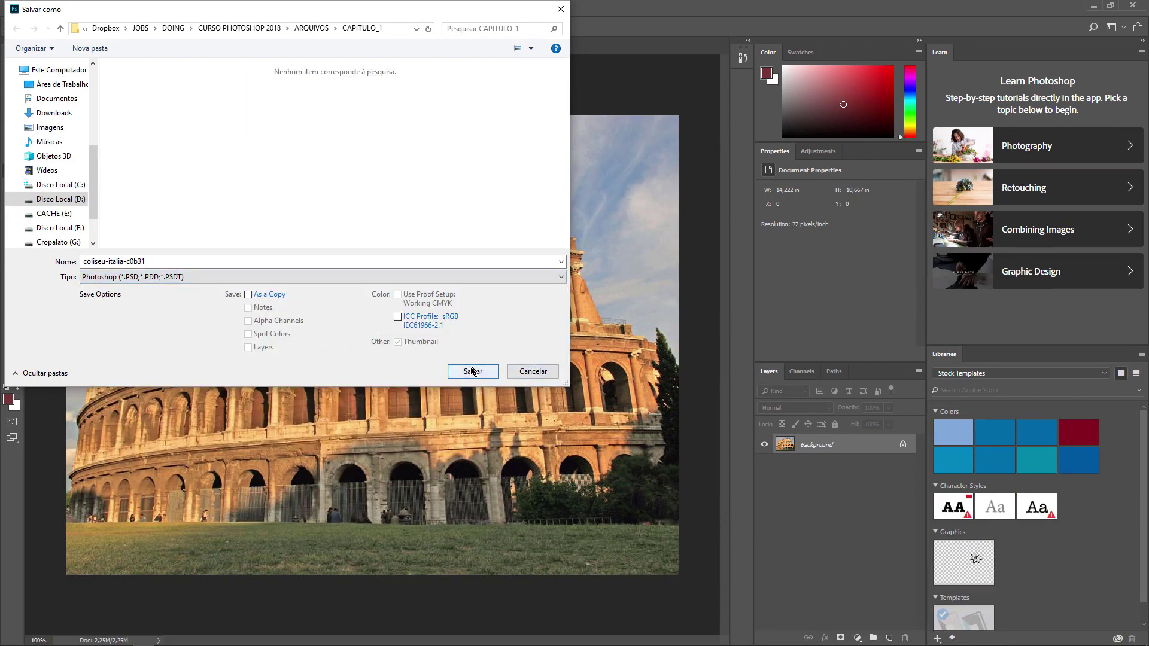
double_click(158, 261)
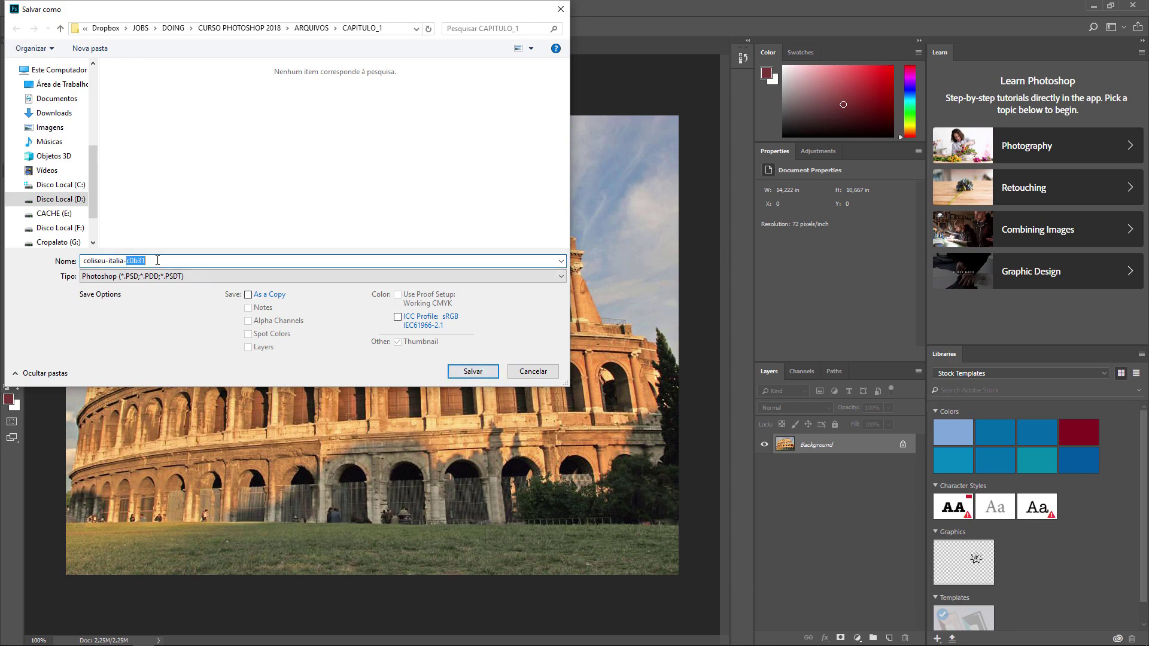
click(157, 261)
key(ctrl+a)
text(exemplo)
key(Return)
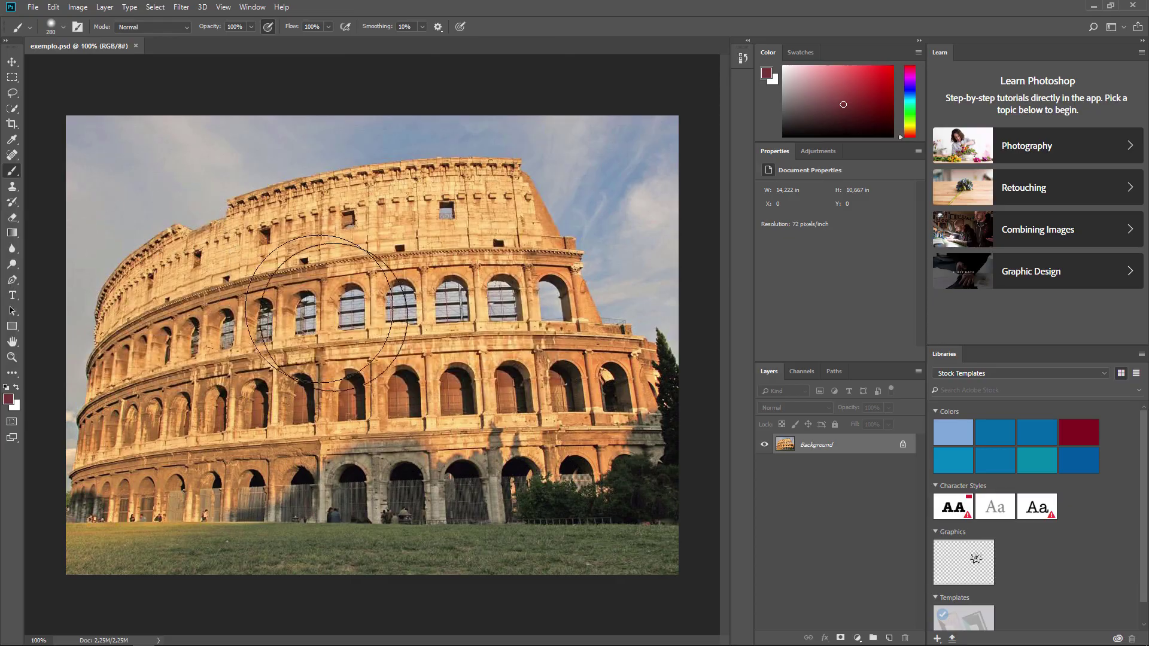
- Switch to File Explorer, reload CAPITULO_1 by way of the ARQUIVOS folder, and select the saved exemplo file
key(alt+Tab)
click(502, 275)
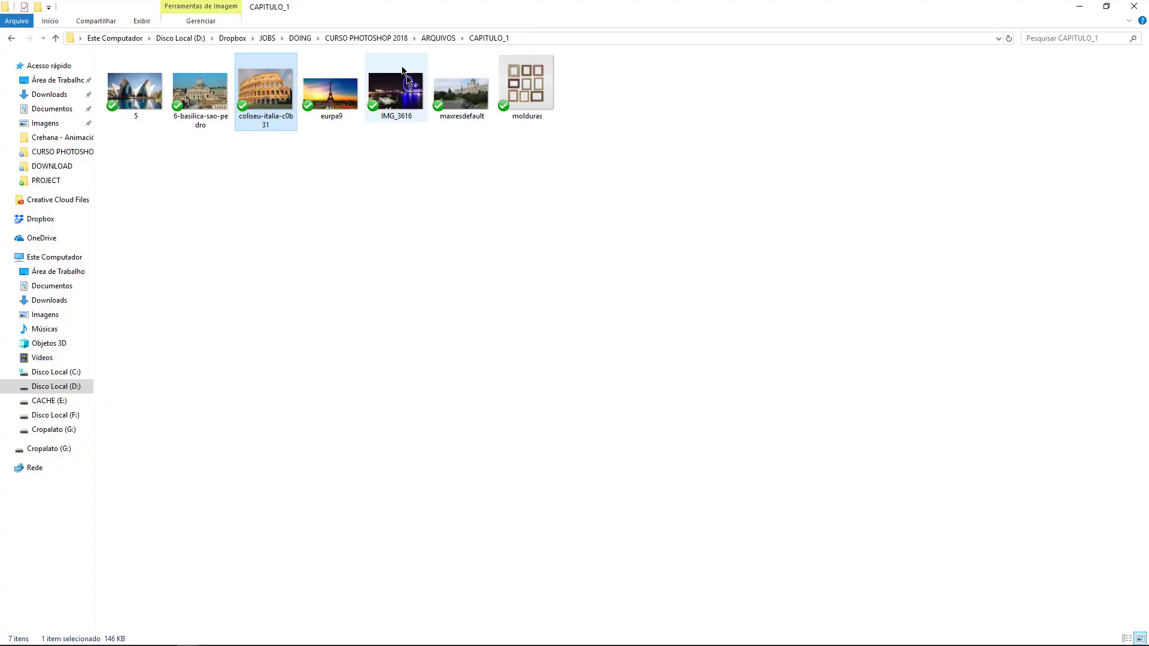
key(alt+Tab)
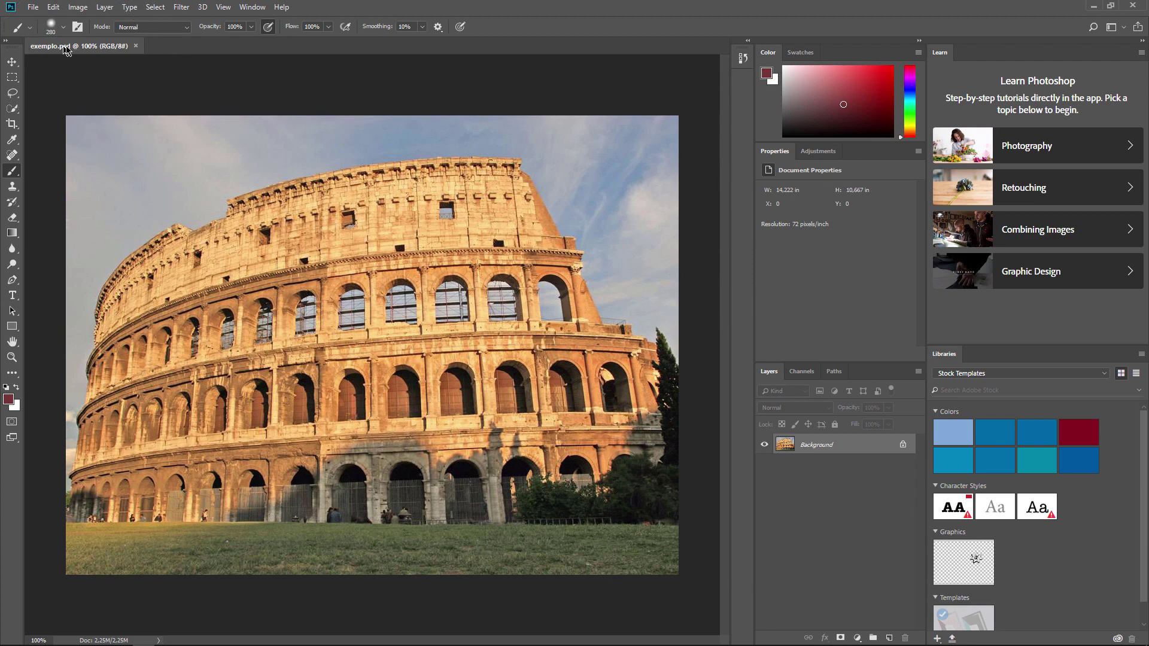
key(alt+Tab)
click(419, 217)
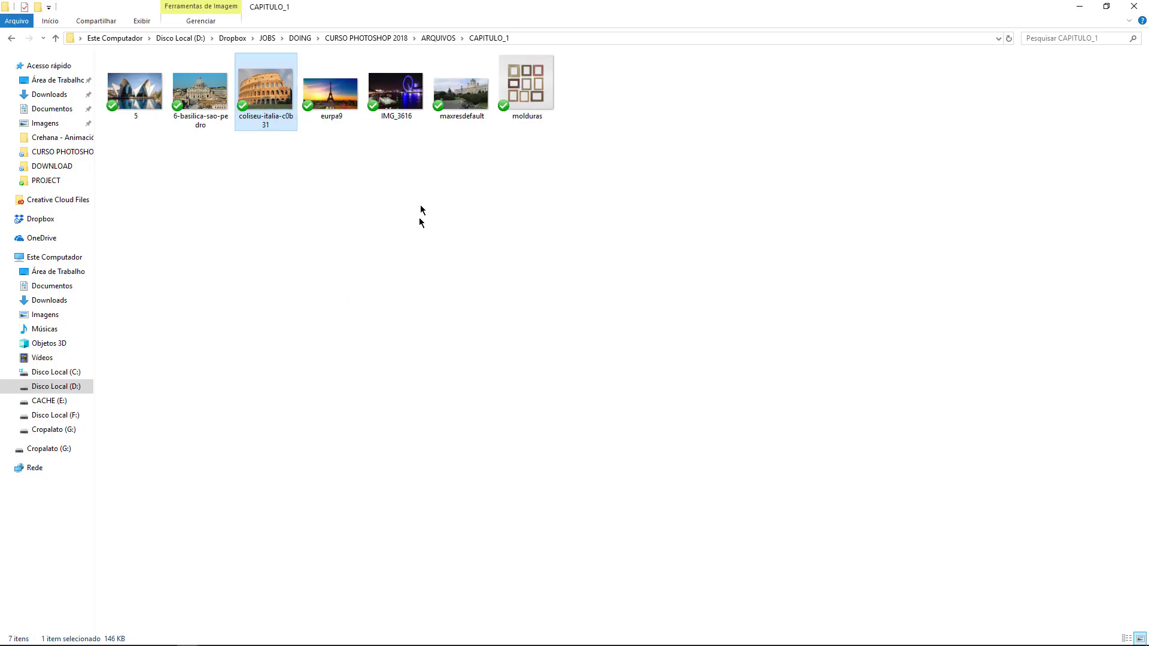
click(441, 38)
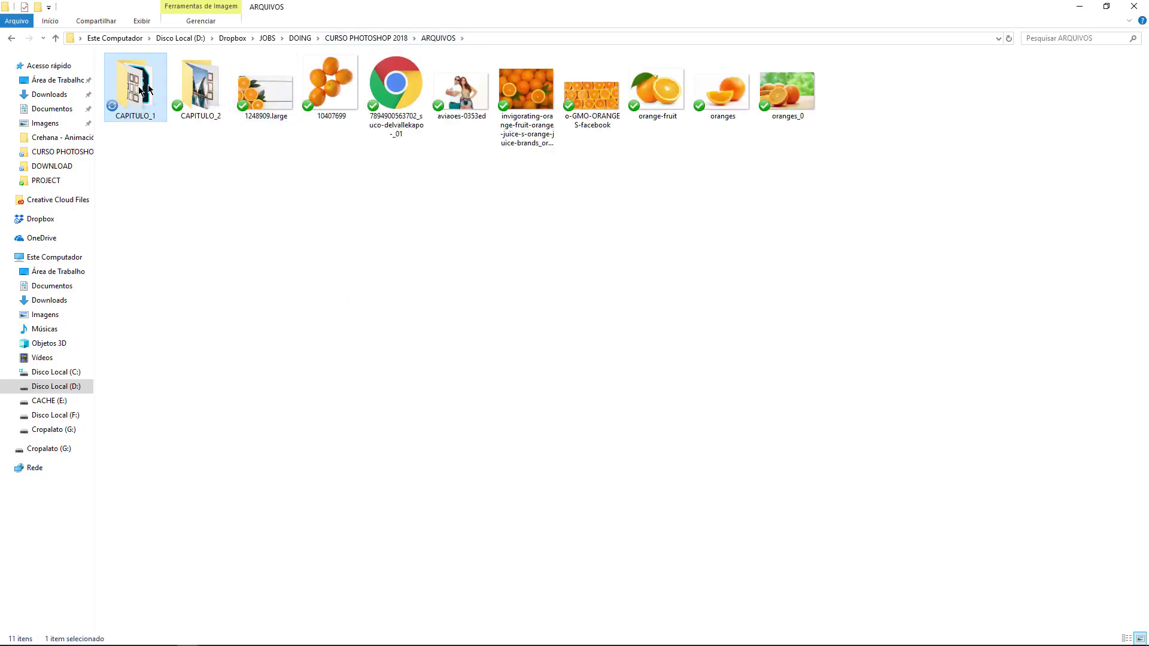
double_click(150, 90)
click(389, 89)
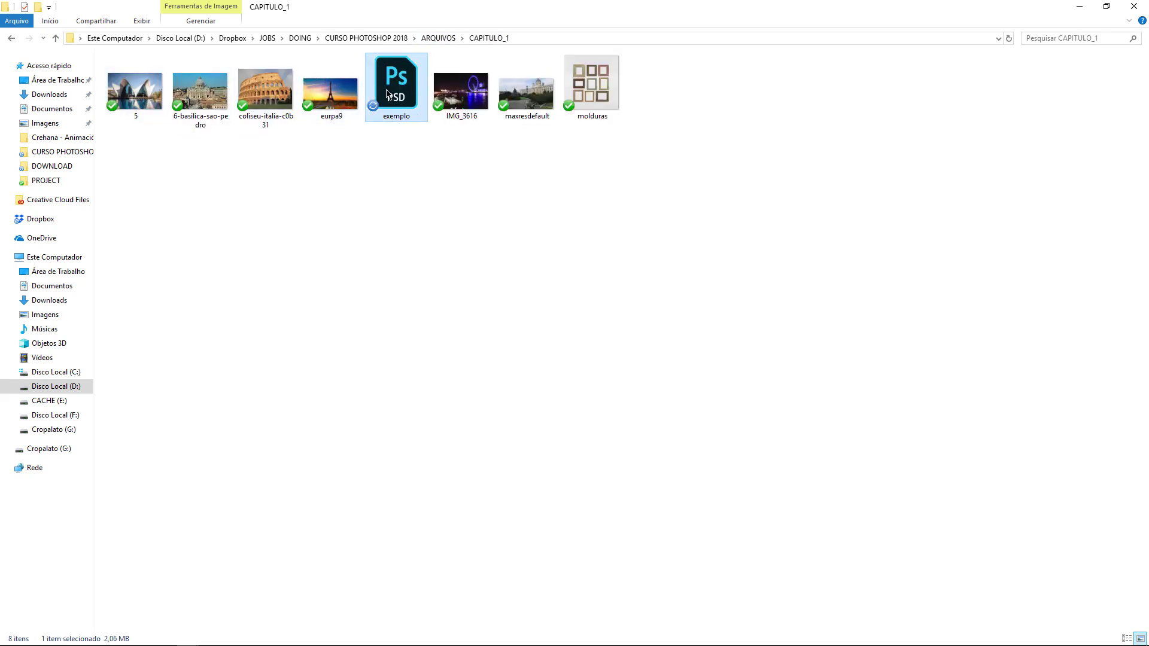